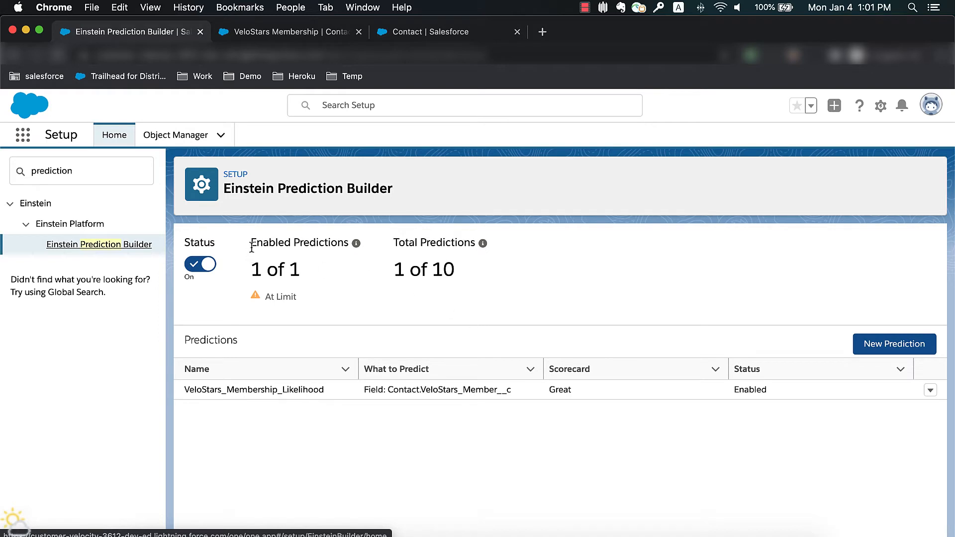
{"action": "left_click_drag", "start_coordinate": [250, 242], "coordinate": [368, 235]}
{"action": "left_click", "coordinate": [352, 270]}
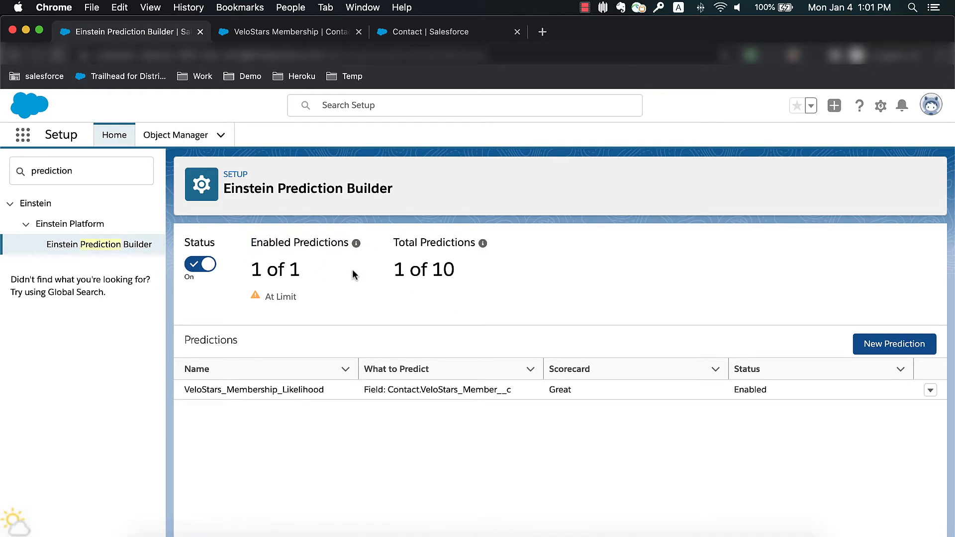
{"action": "double_click", "coordinate": [440, 243]}
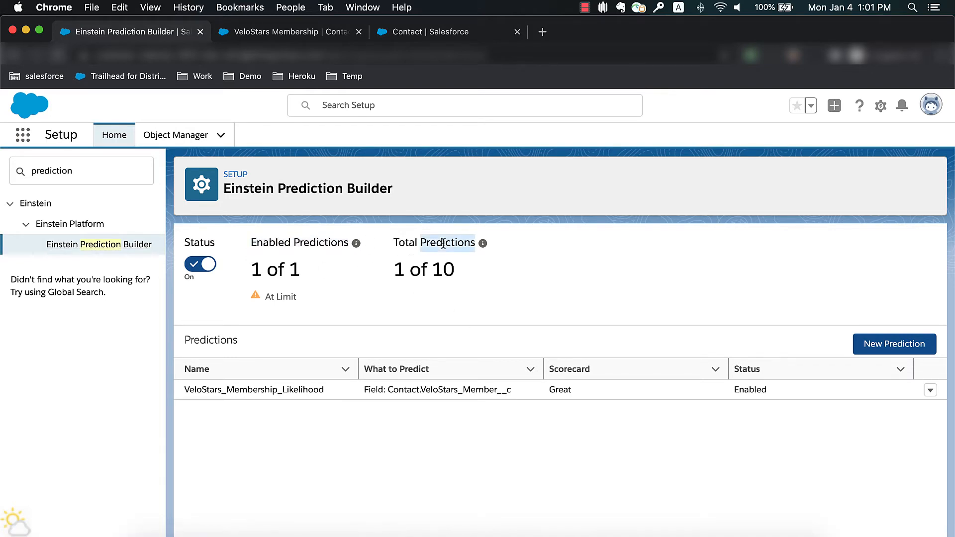
{"action": "left_click", "coordinate": [488, 289]}
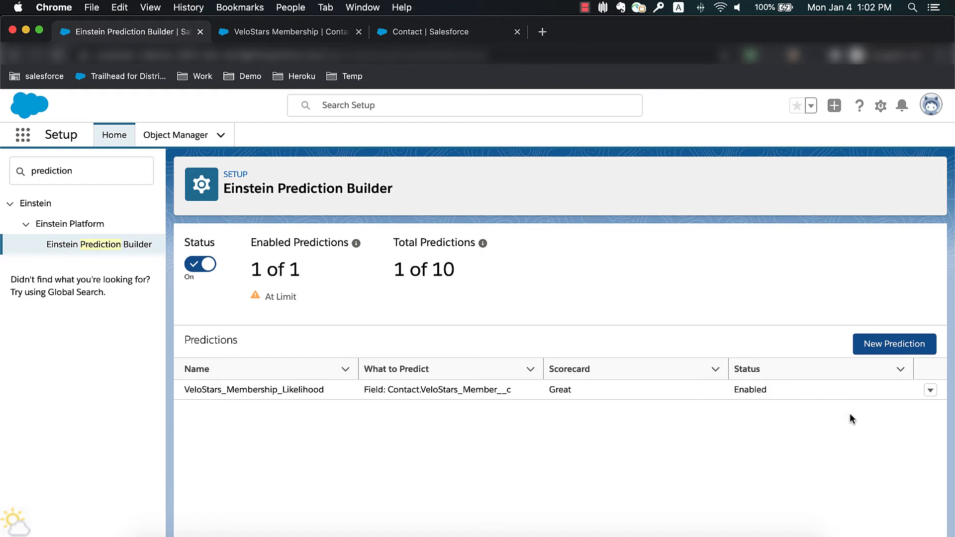
Start a new prediction and try to name it "VeloStars Membership Likelihood".
{"action": "left_click", "coordinate": [894, 344]}
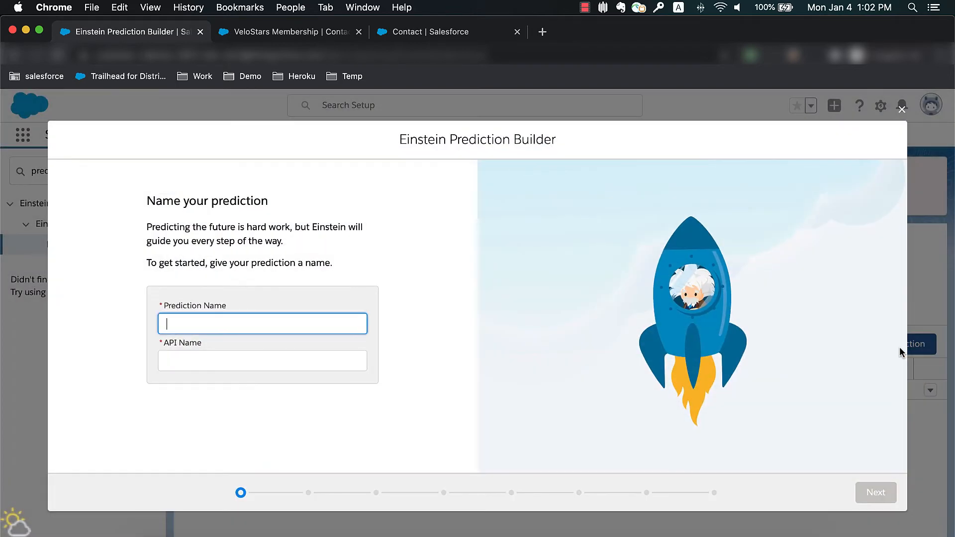
{"action": "left_click", "coordinate": [355, 320]}
{"action": "type", "text": "VeloStars Membership Likelihood"}
{"action": "left_click", "coordinate": [434, 329]}
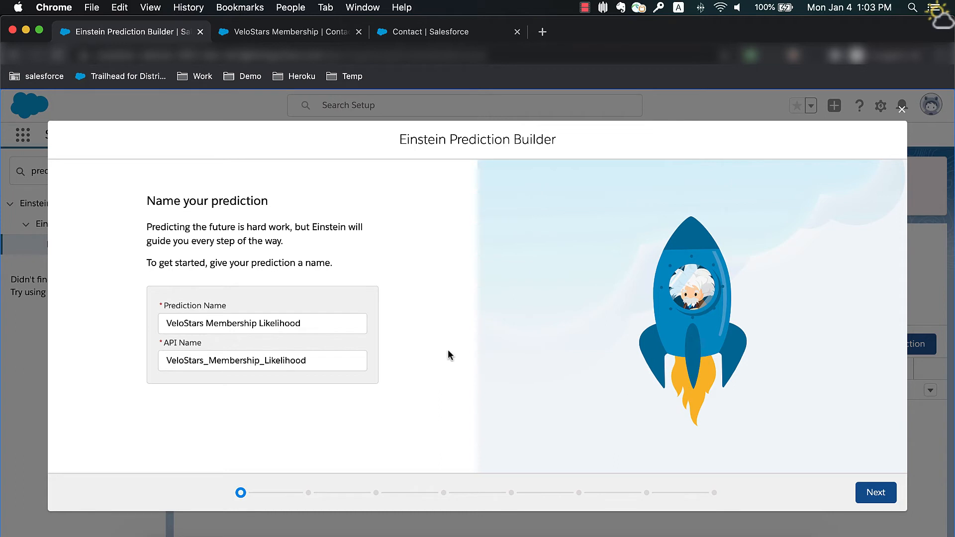
{"action": "left_click", "coordinate": [877, 494]}
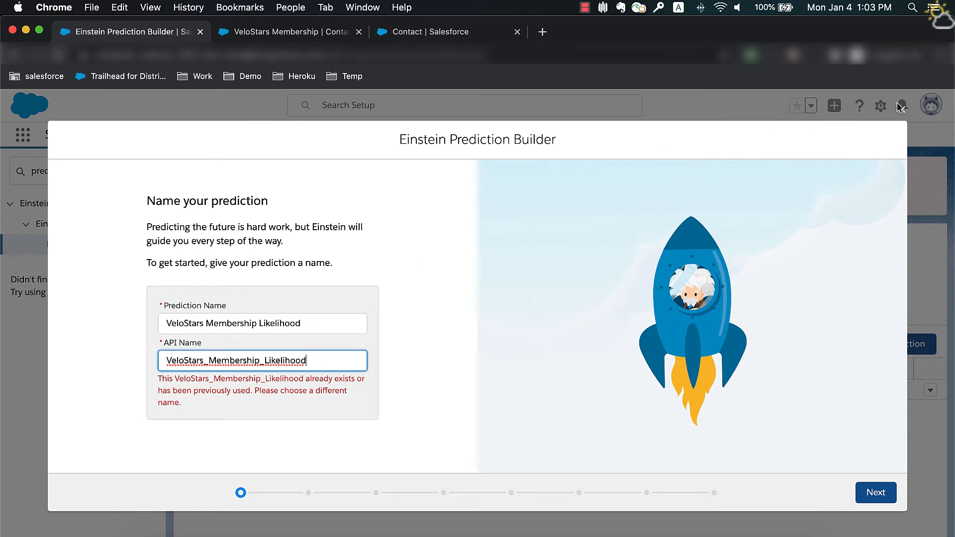
Change the prediction name to "VeloStars Membership Likelihood2" and the API name to "VeloStars_Membership_Likelihood2", and continue to the object selection.
{"action": "left_click", "coordinate": [328, 322]}
{"action": "type", "text": "2"}
{"action": "key", "text": "Tab"}
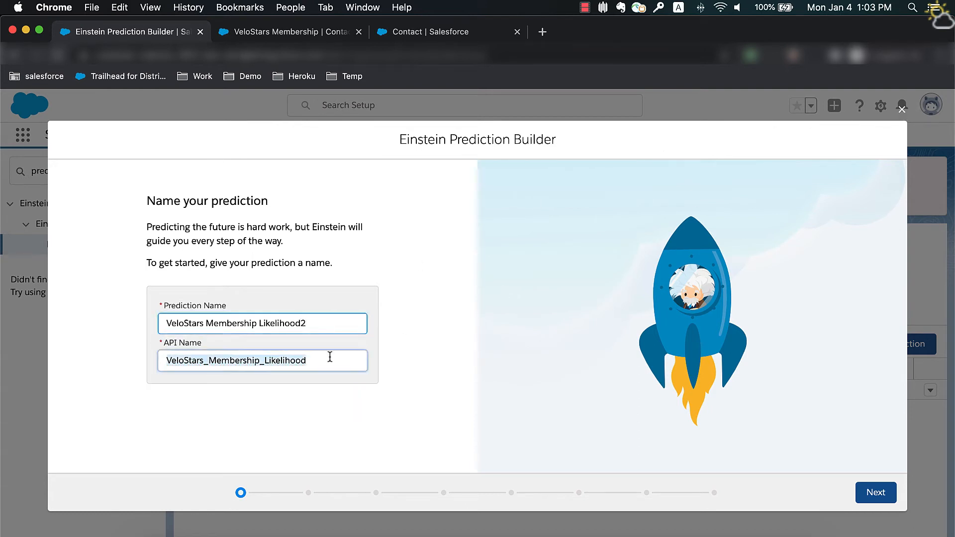
{"action": "left_click", "coordinate": [330, 356]}
{"action": "type", "text": "2"}
{"action": "left_click", "coordinate": [419, 393]}
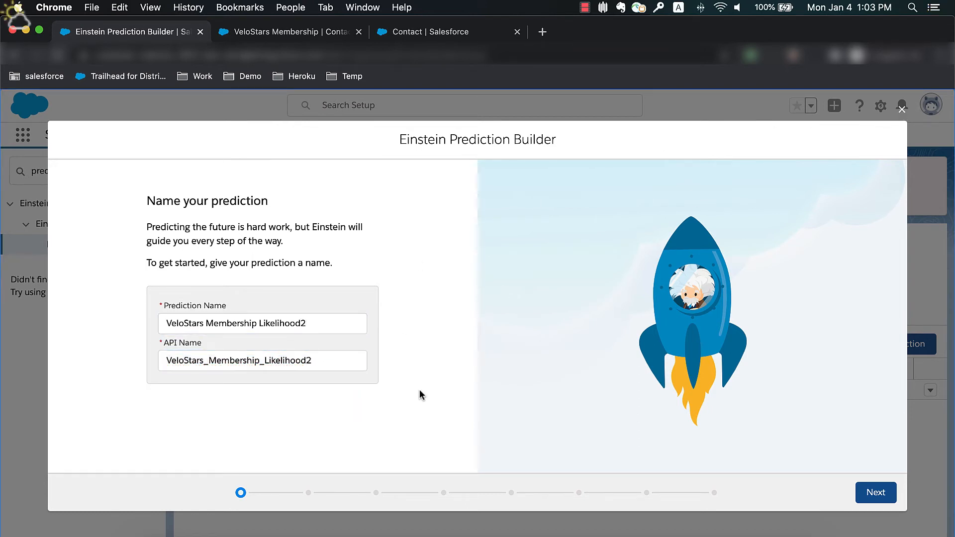
{"action": "left_click", "coordinate": [874, 492]}
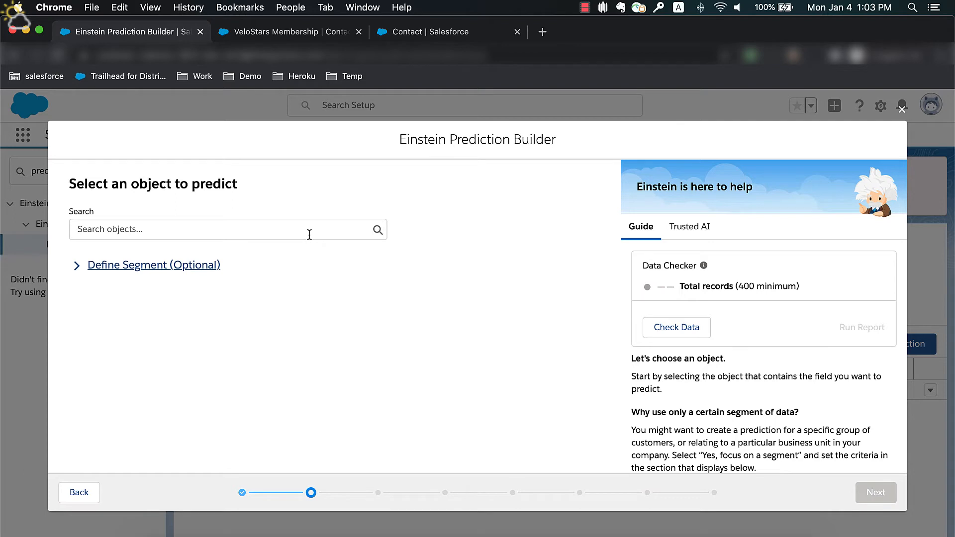
Select Contact as the object to predict.
{"action": "left_click", "coordinate": [309, 234]}
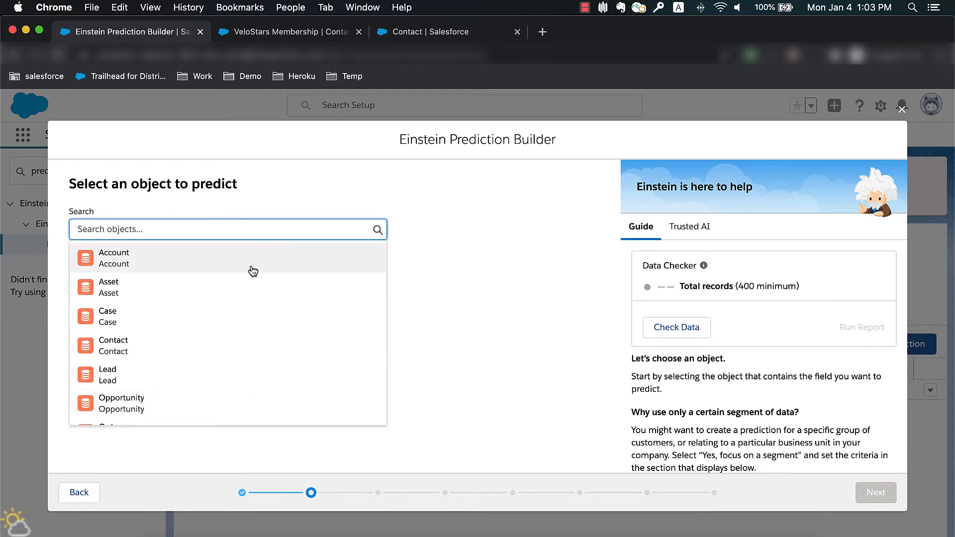
{"action": "scroll", "coordinate": [223, 394], "scroll_direction": "down", "scroll_amount": 1}
{"action": "scroll", "coordinate": [222, 393], "scroll_direction": "down", "scroll_amount": 2}
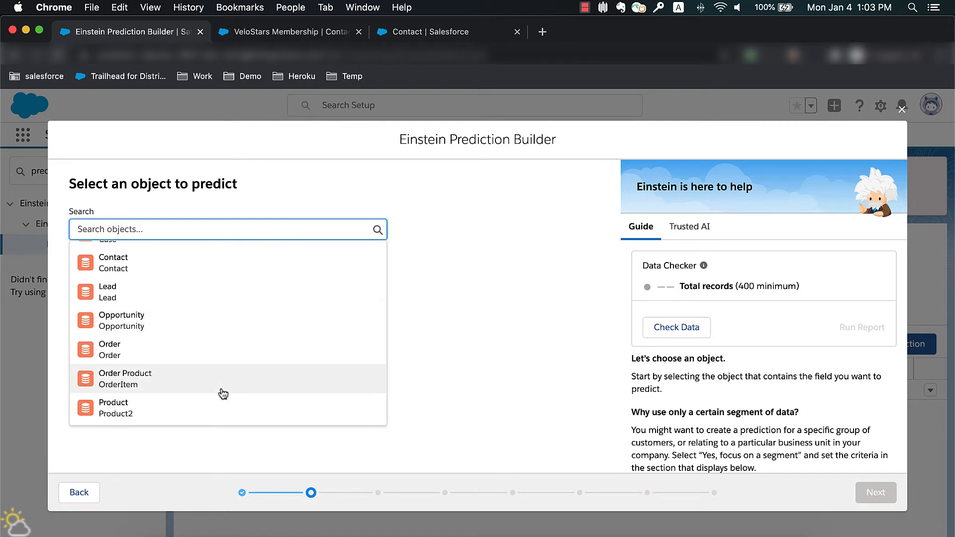
{"action": "scroll", "coordinate": [224, 392], "scroll_direction": "up", "scroll_amount": 2}
{"action": "scroll", "coordinate": [230, 378], "scroll_direction": "up", "scroll_amount": 1}
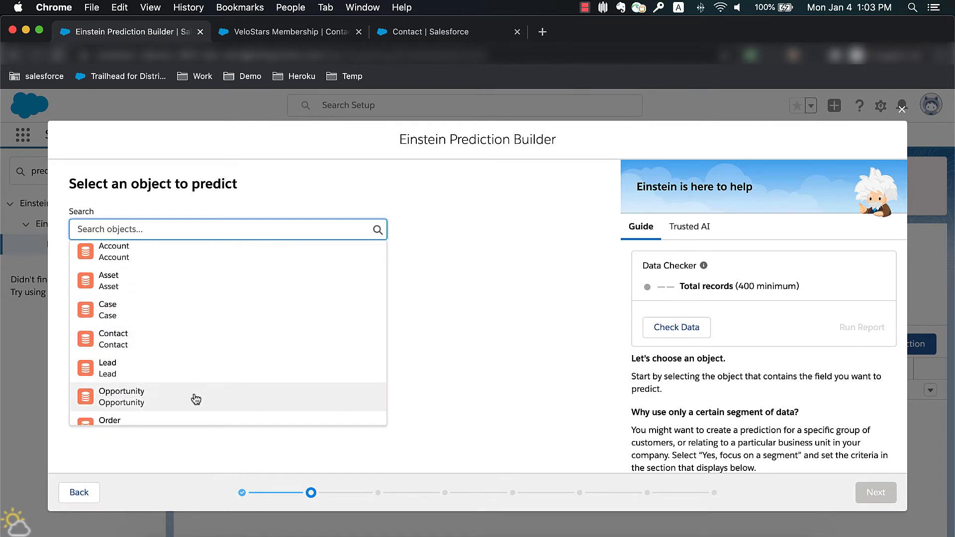
{"action": "scroll", "coordinate": [222, 362], "scroll_direction": "up", "scroll_amount": 1}
{"action": "left_click", "coordinate": [220, 349]}
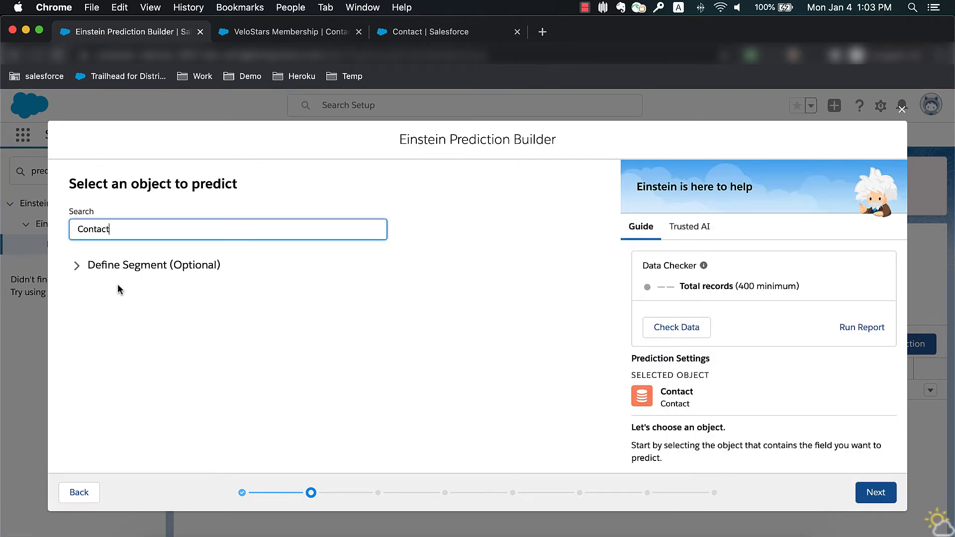
Show the segment options, run the data check on all Contact records without a segment, and continue to the question type.
{"action": "left_click", "coordinate": [78, 268]}
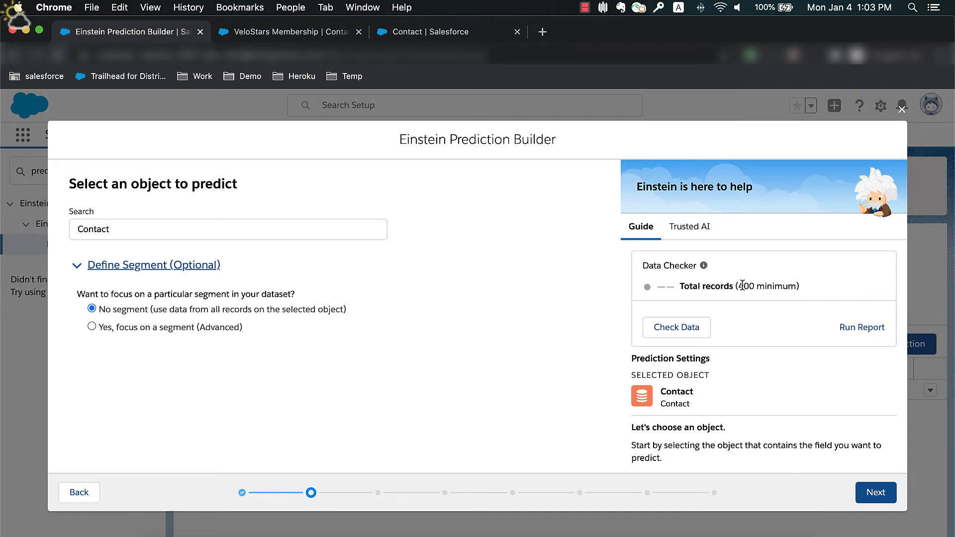
{"action": "left_click", "coordinate": [683, 330]}
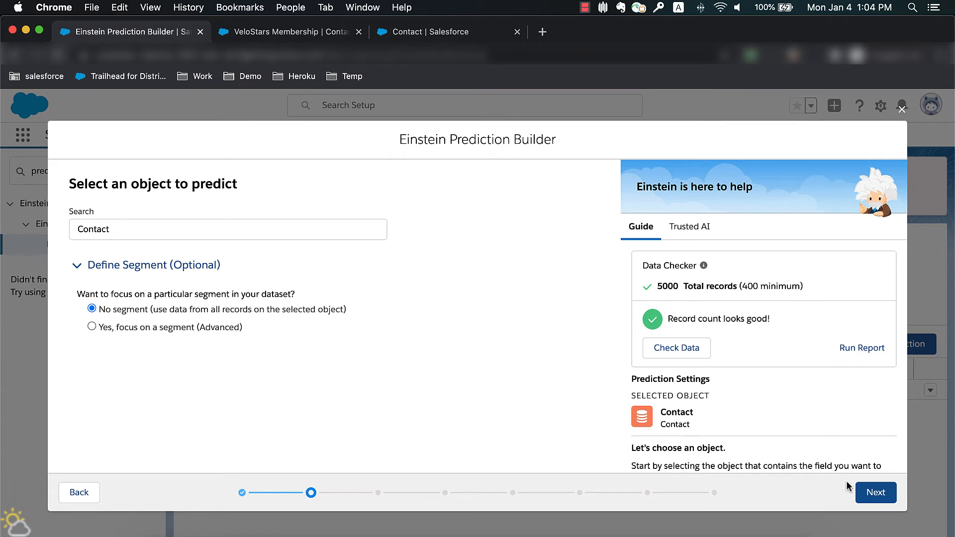
{"action": "left_click", "coordinate": [871, 492]}
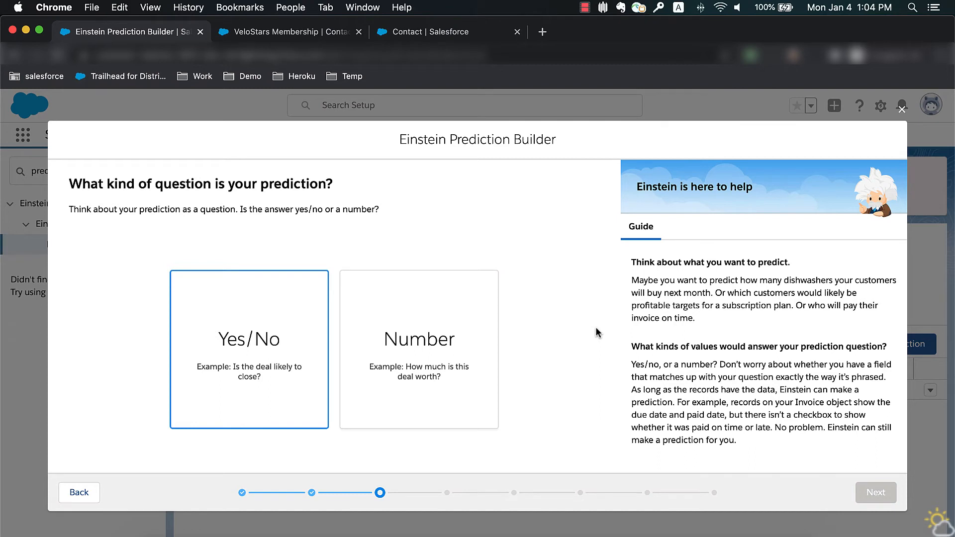
Choose a Yes/No question for the prediction and specify that an existing field answers it.
{"action": "left_click", "coordinate": [257, 386]}
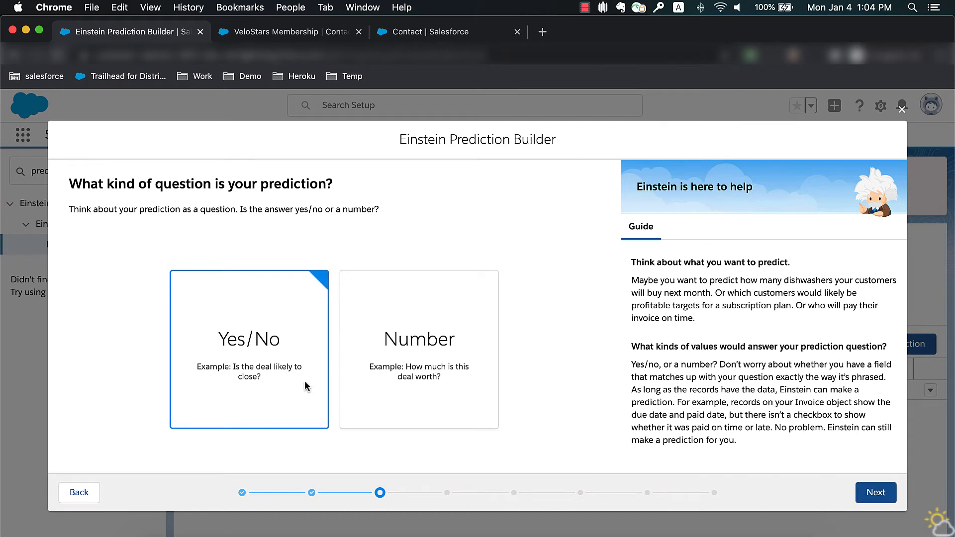
{"action": "left_click", "coordinate": [877, 492]}
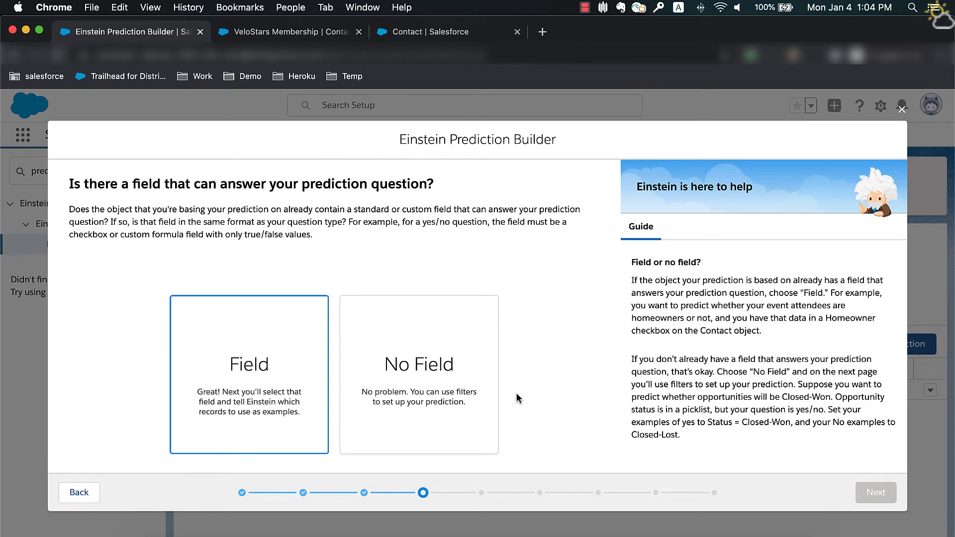
{"action": "left_click", "coordinate": [284, 370]}
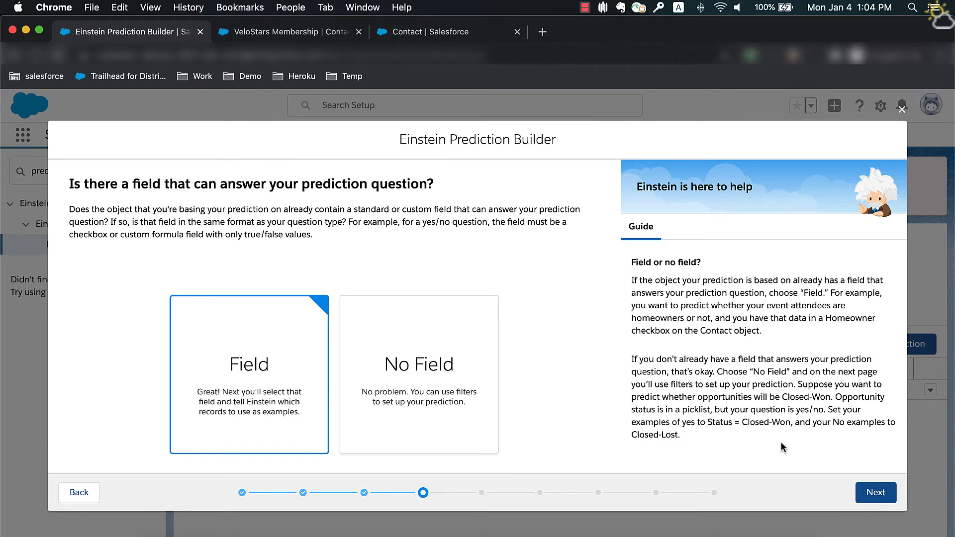
{"action": "left_click", "coordinate": [873, 498]}
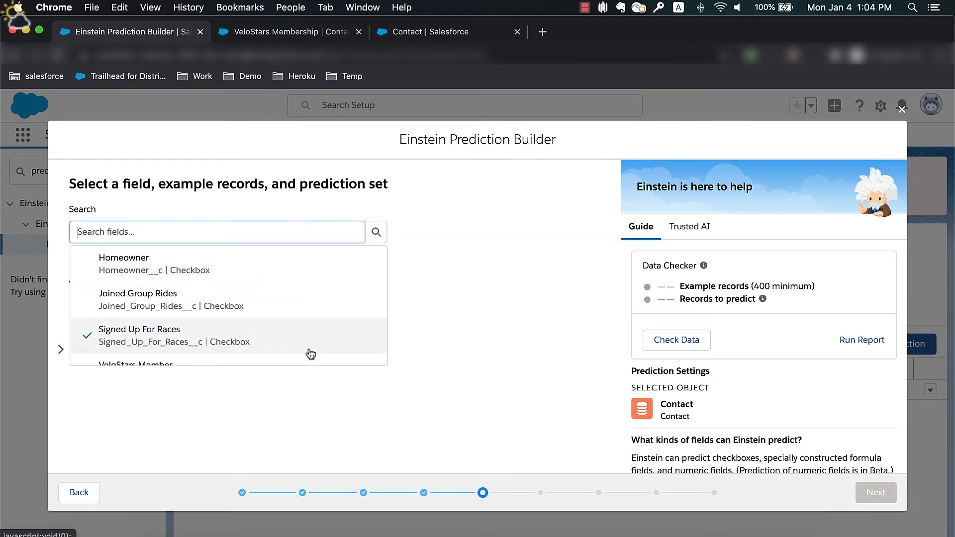
Select VeloStars Member as the field to predict.
{"action": "scroll", "coordinate": [256, 330], "scroll_direction": "down", "scroll_amount": 1}
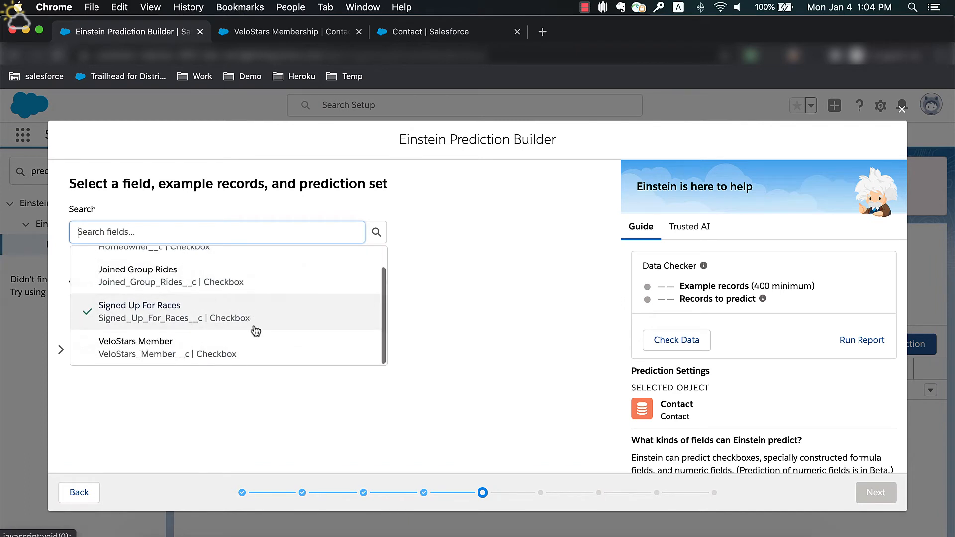
{"action": "scroll", "coordinate": [256, 330], "scroll_direction": "up", "scroll_amount": 1}
{"action": "scroll", "coordinate": [255, 331], "scroll_direction": "down", "scroll_amount": 1}
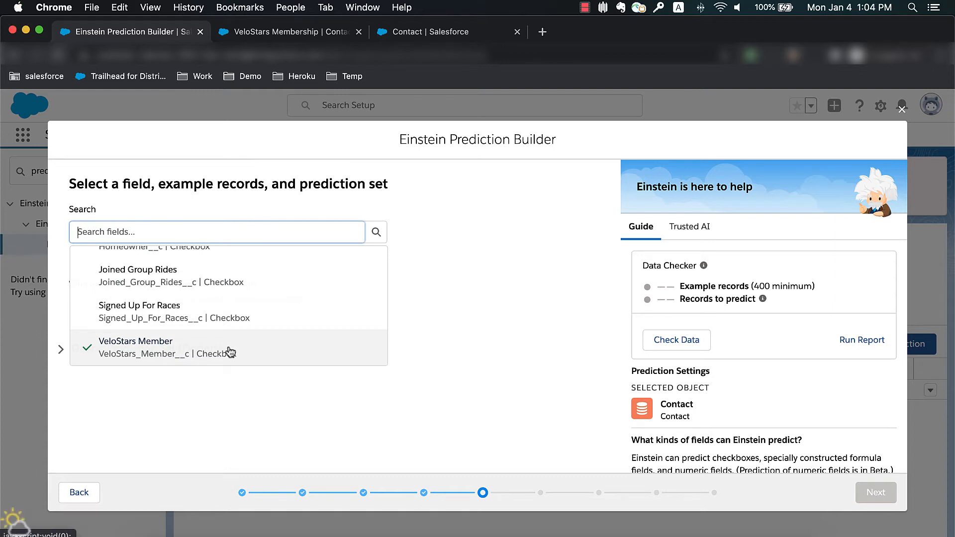
{"action": "left_click", "coordinate": [228, 345]}
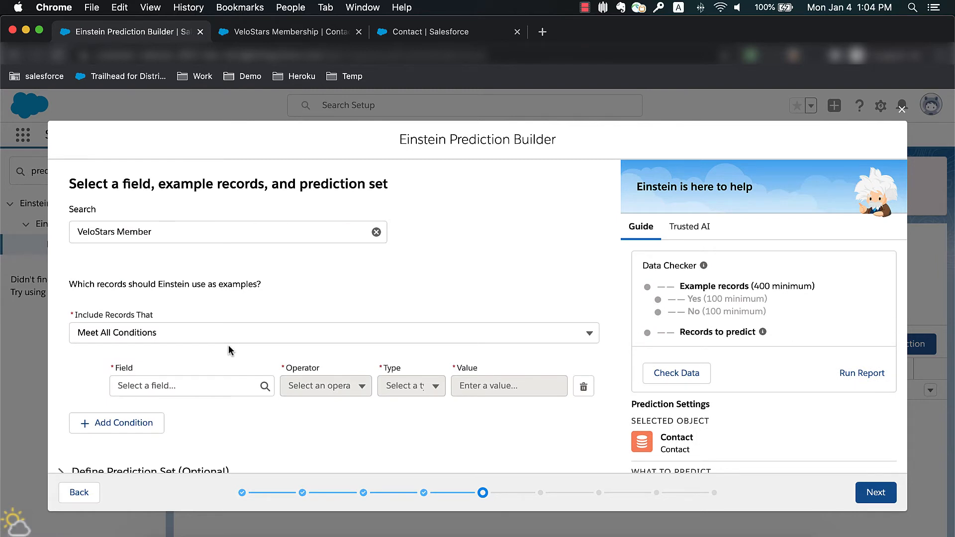
Set the example-record condition to the First Purchase field with the "Earlier than or equal" operator and the Date type.
{"action": "left_click", "coordinate": [209, 385]}
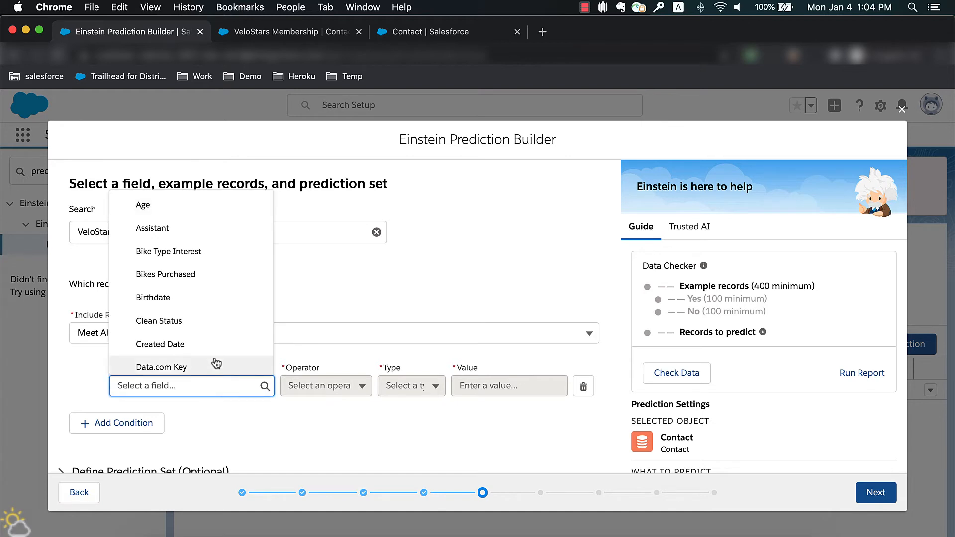
{"action": "scroll", "coordinate": [220, 338], "scroll_direction": "down", "scroll_amount": 2}
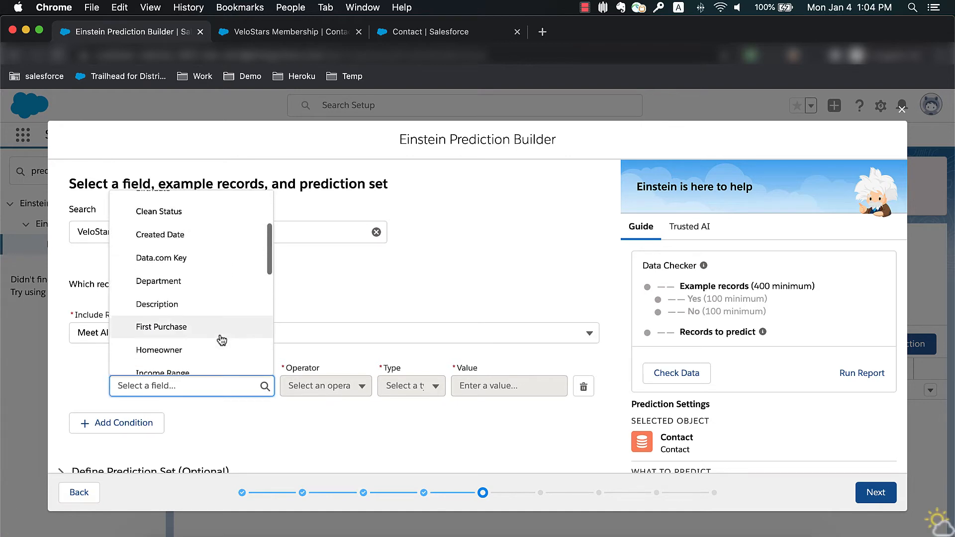
{"action": "left_click", "coordinate": [220, 332]}
{"action": "left_click", "coordinate": [324, 385]}
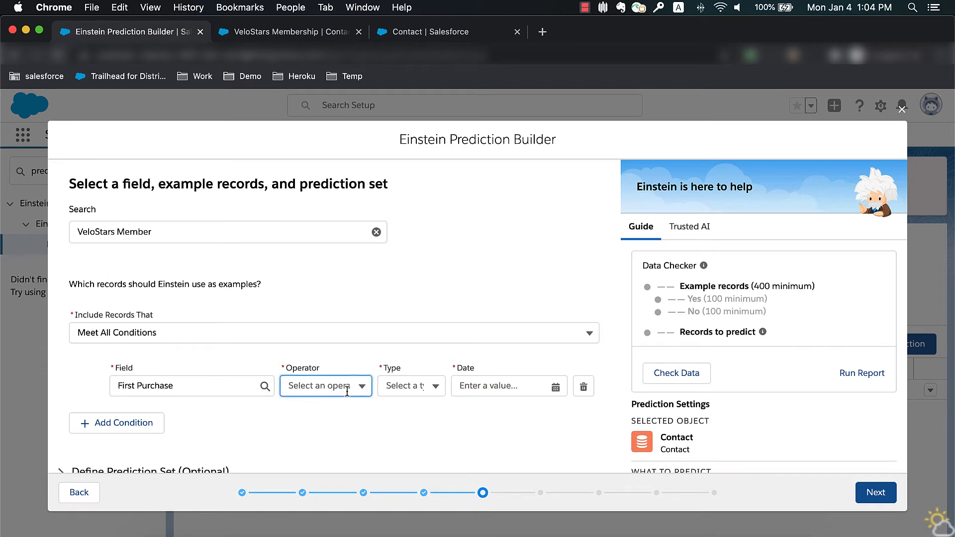
{"action": "left_click", "coordinate": [367, 336]}
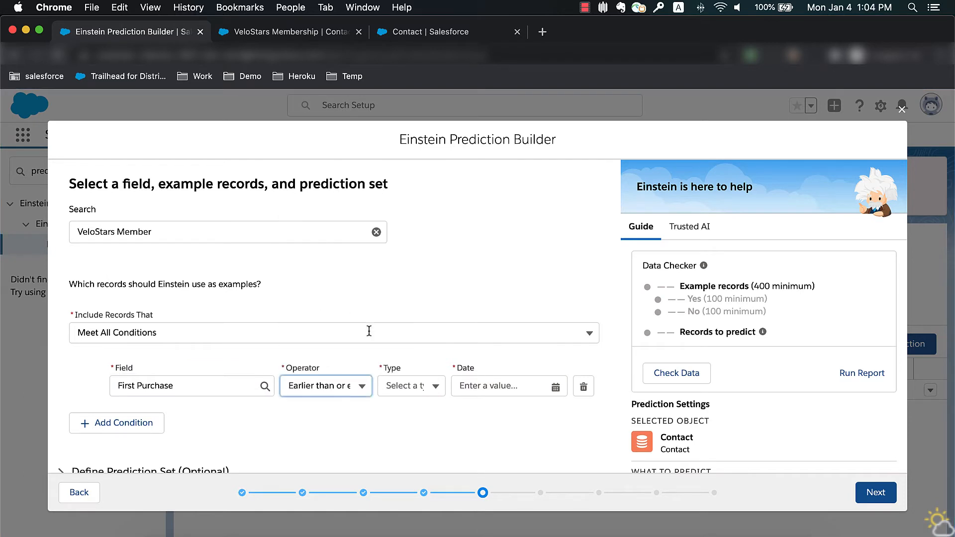
{"action": "left_click", "coordinate": [427, 384]}
{"action": "left_click", "coordinate": [398, 434]}
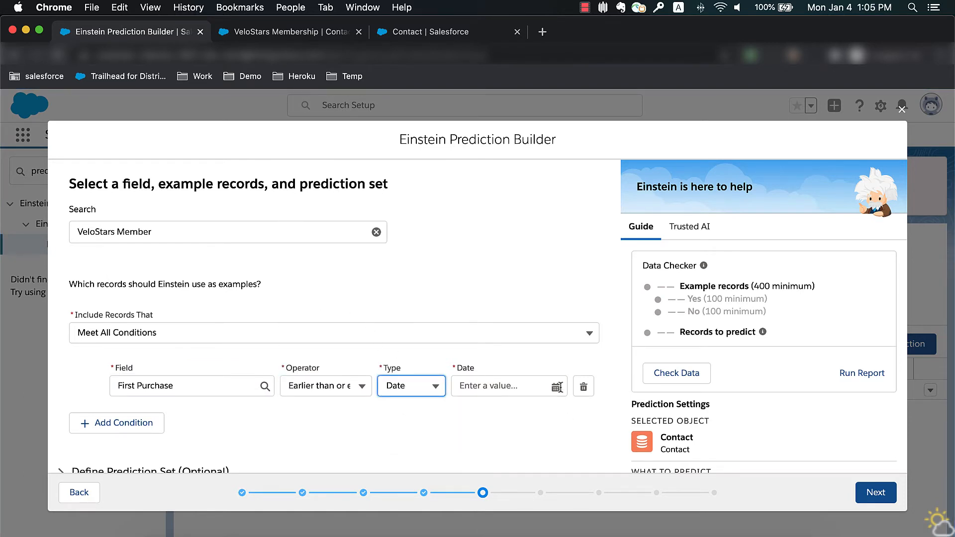
Set the First Purchase condition's date to Jan 1, 2018.
{"action": "left_click", "coordinate": [556, 387]}
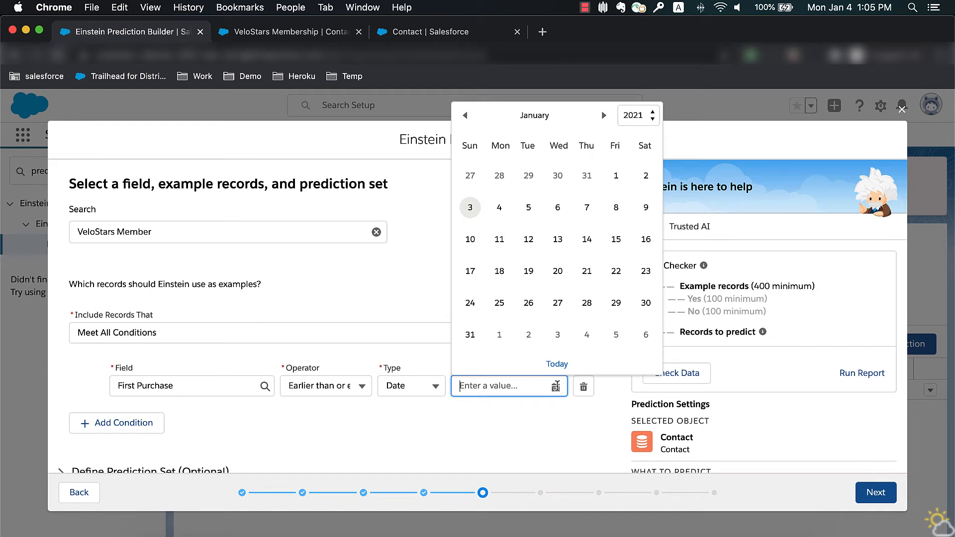
{"action": "left_click", "coordinate": [653, 119]}
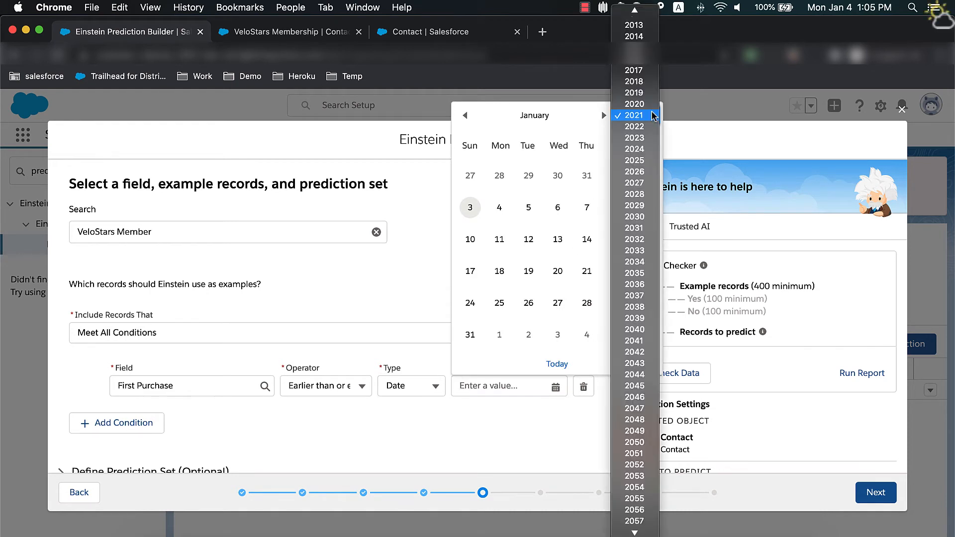
{"action": "left_click", "coordinate": [641, 86]}
{"action": "left_click", "coordinate": [500, 177]}
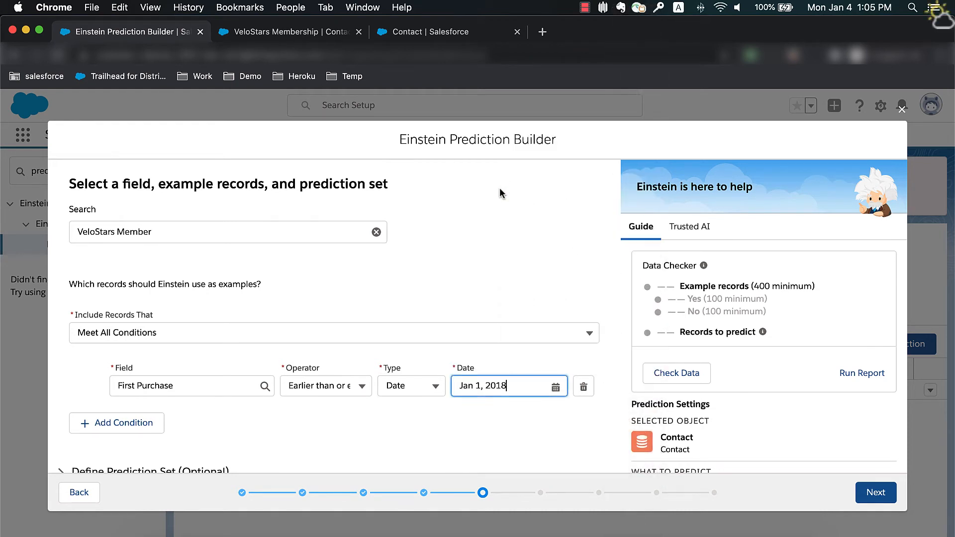
{"action": "left_click", "coordinate": [493, 434]}
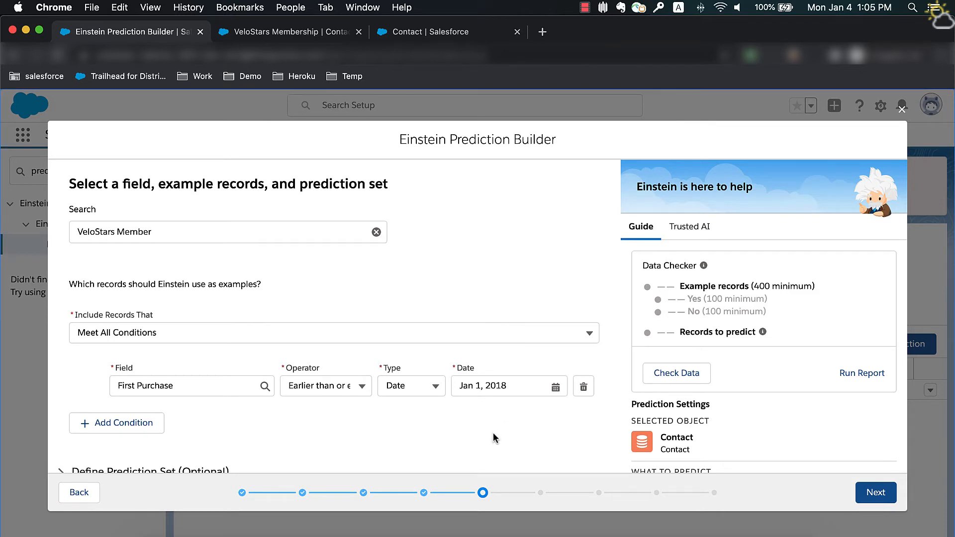
Run the data check on the example records and examine the Yes, No and to-predict record counts.
{"action": "left_click", "coordinate": [679, 377]}
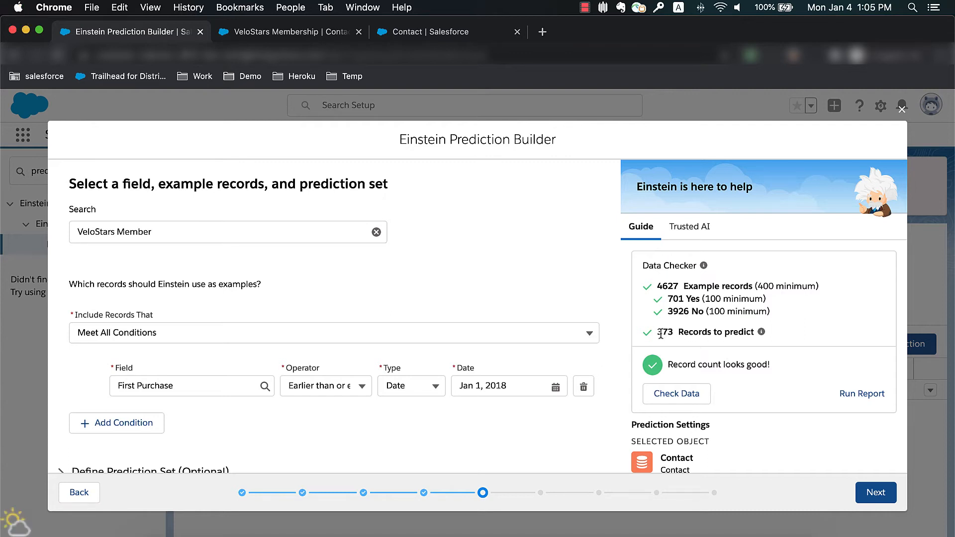
{"action": "left_click_drag", "start_coordinate": [658, 332], "coordinate": [755, 339]}
{"action": "left_click", "coordinate": [784, 333]}
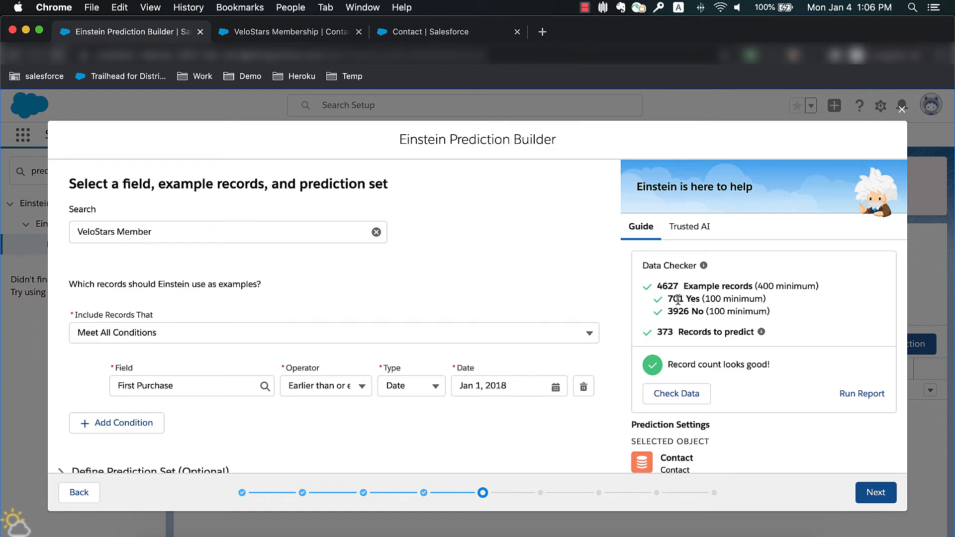
{"action": "left_click_drag", "start_coordinate": [667, 299], "coordinate": [700, 311]}
{"action": "left_click", "coordinate": [701, 302]}
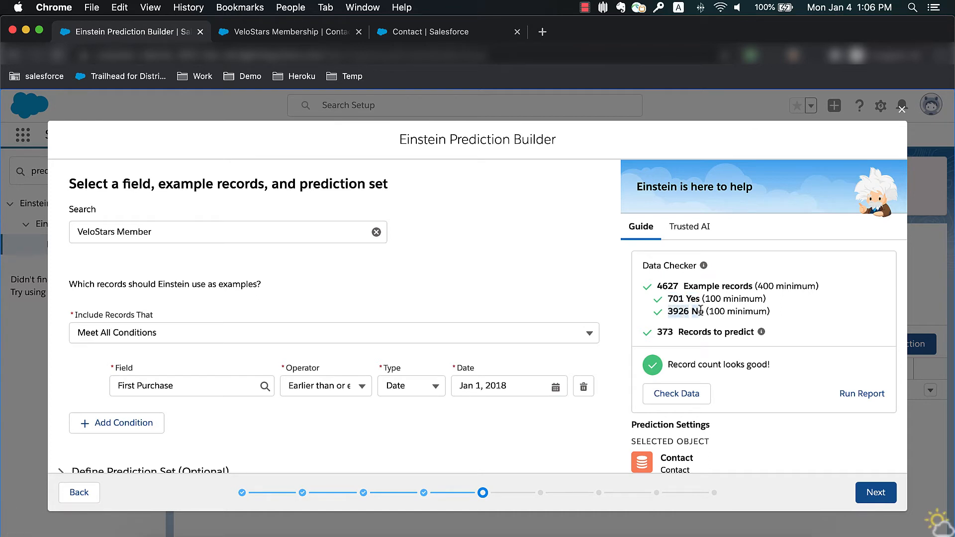
Open the Developer Console from the Contact setup page and resume its idle session.
{"action": "left_click", "coordinate": [710, 314]}
{"action": "left_click", "coordinate": [476, 40]}
{"action": "left_click", "coordinate": [881, 106]}
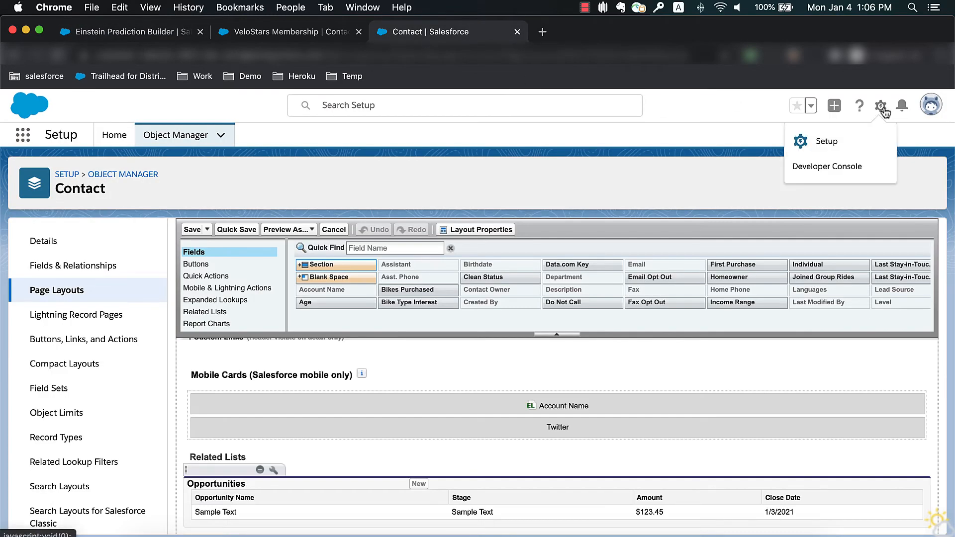
{"action": "left_click", "coordinate": [800, 164]}
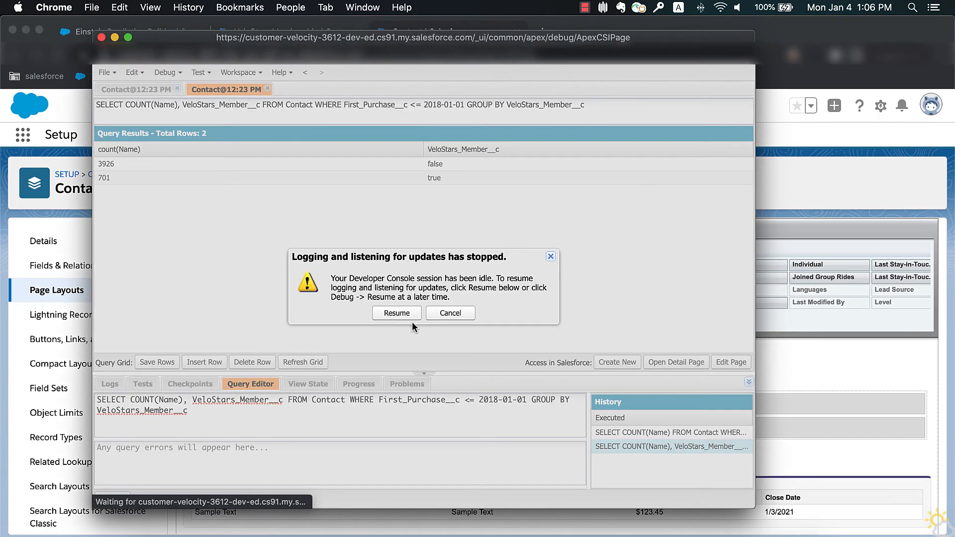
{"action": "left_click", "coordinate": [403, 316]}
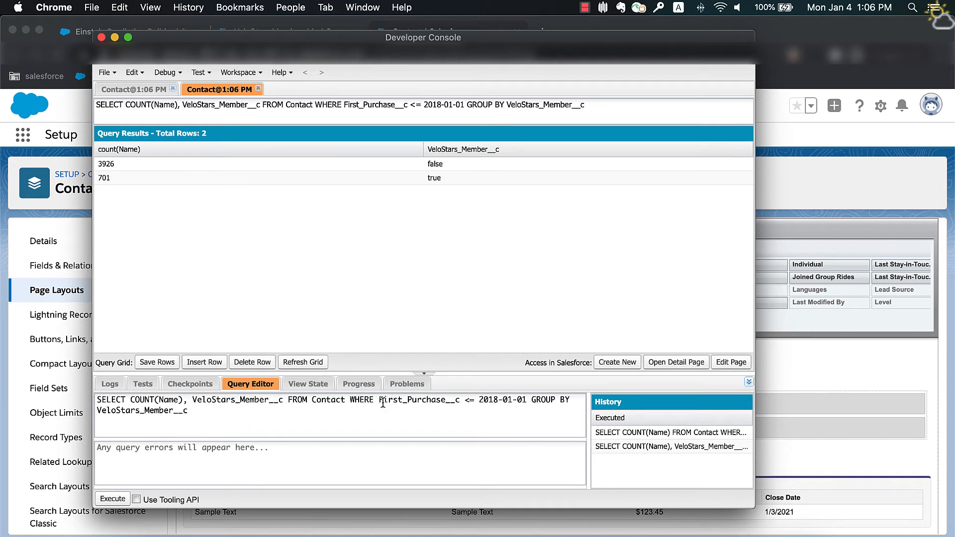
Examine the Contact object, First_Purchase__c filter and 2018-01-01 date in the query that counts contacts by VeloStars_Member__c.
{"action": "double_click", "coordinate": [330, 401]}
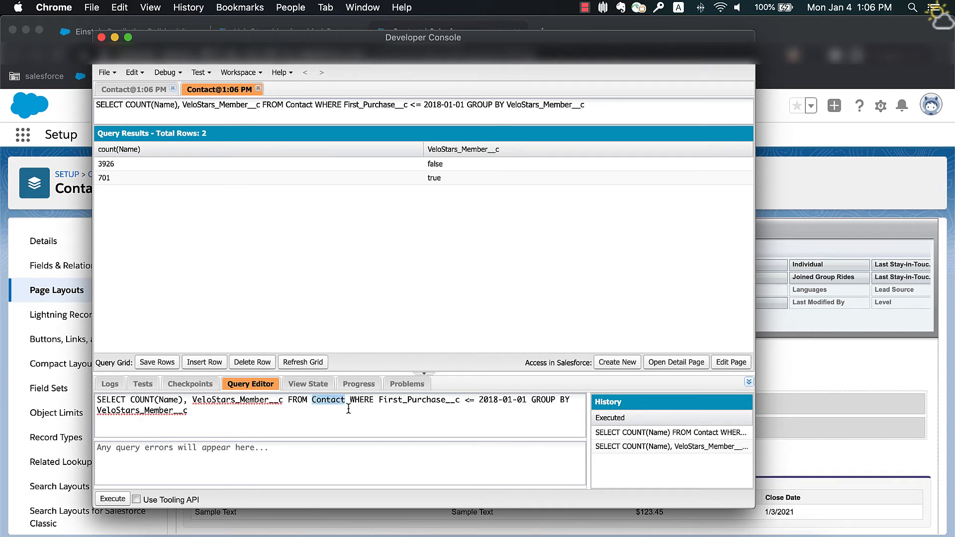
{"action": "double_click", "coordinate": [407, 400]}
{"action": "left_click", "coordinate": [503, 401]}
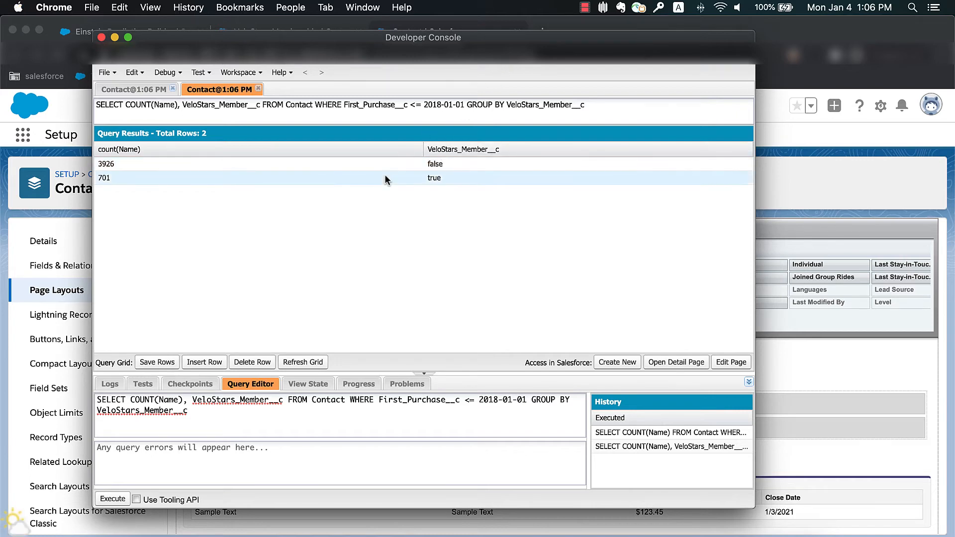
Narrow the Developer Console beside the prediction setup and compare its query results with the Data Checker's Yes and No counts.
{"action": "key", "text": "ctrl+Up"}
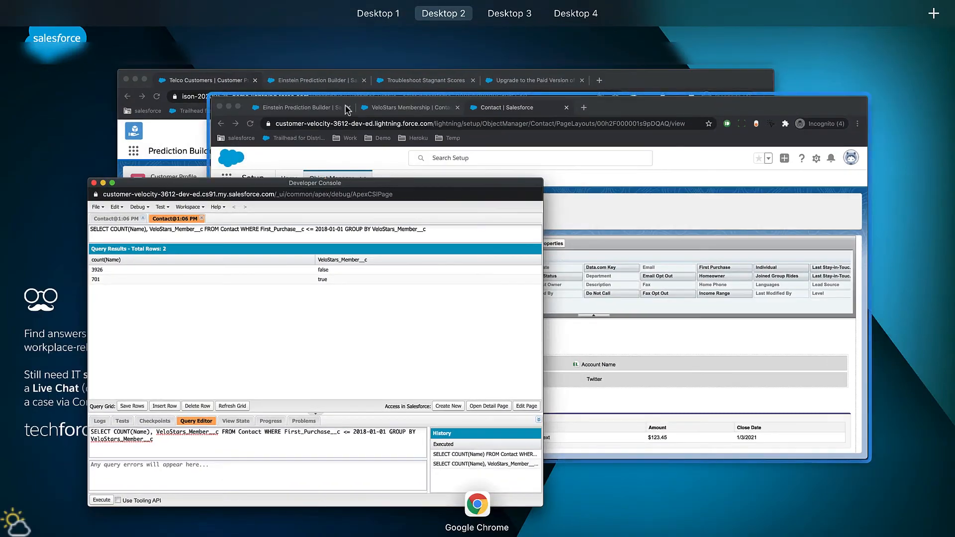
{"action": "left_click", "coordinate": [328, 109]}
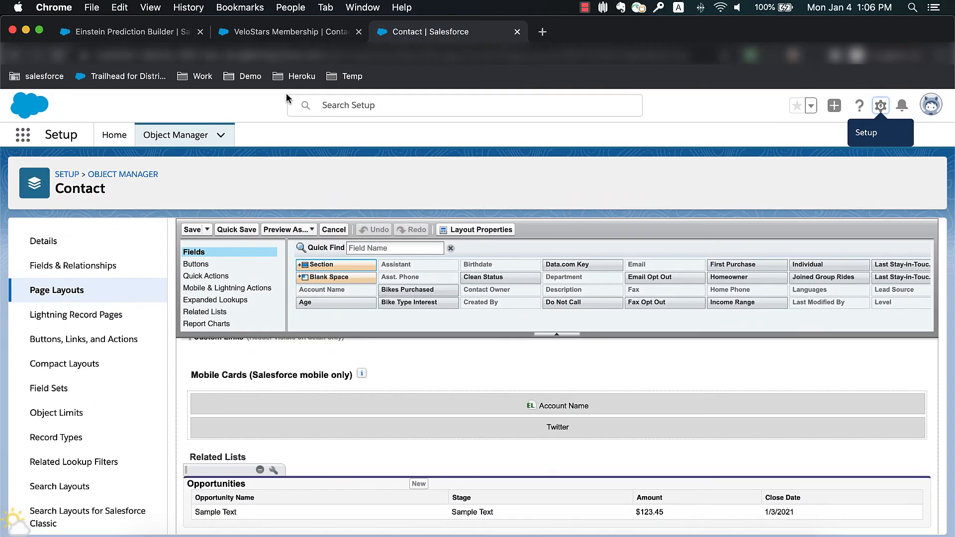
{"action": "left_click", "coordinate": [159, 39]}
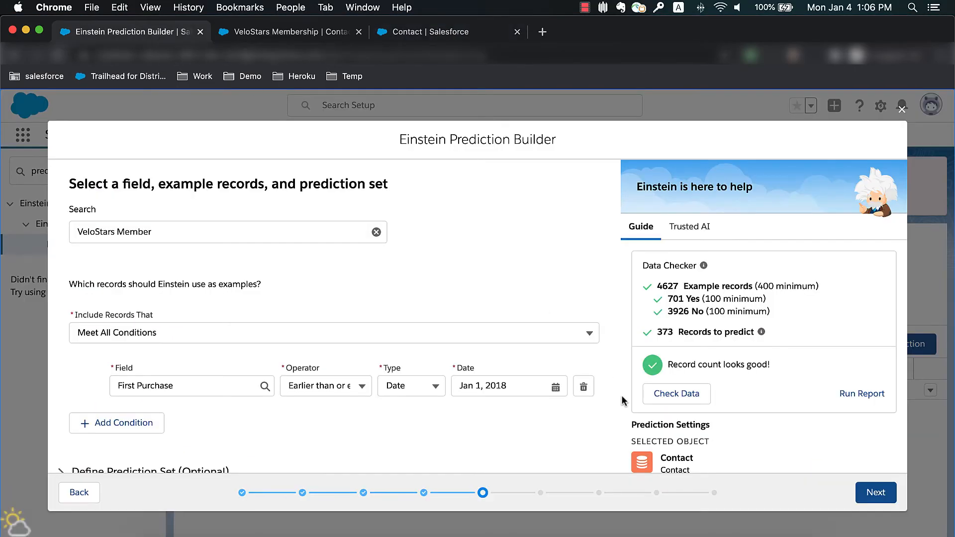
{"action": "key", "text": "ctrl+Up"}
{"action": "left_click", "coordinate": [415, 238]}
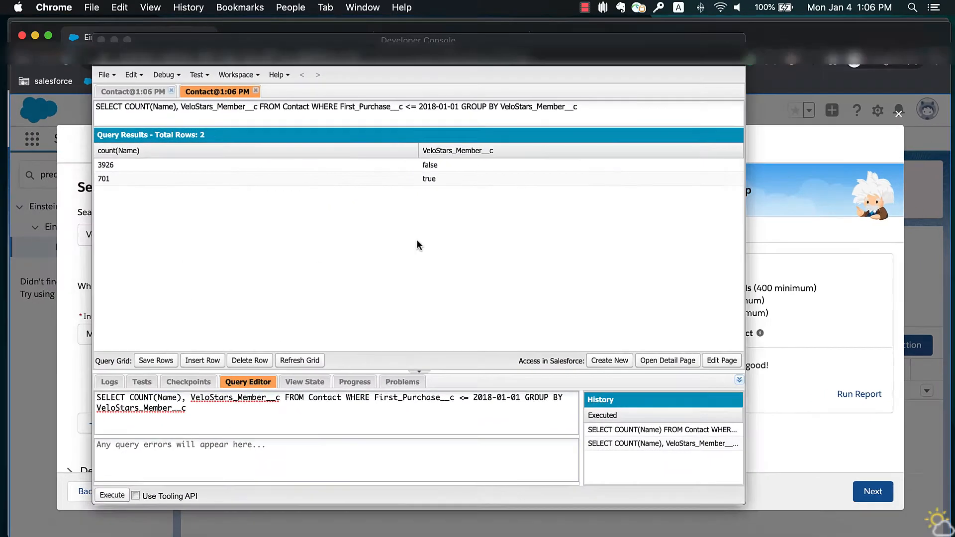
{"action": "left_click_drag", "start_coordinate": [754, 180], "coordinate": [548, 201]}
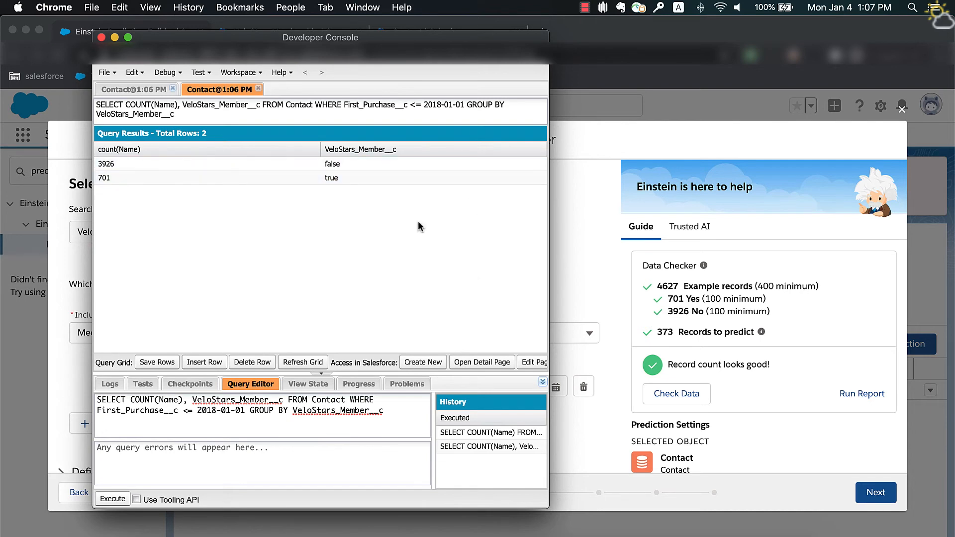
{"action": "left_click", "coordinate": [711, 178]}
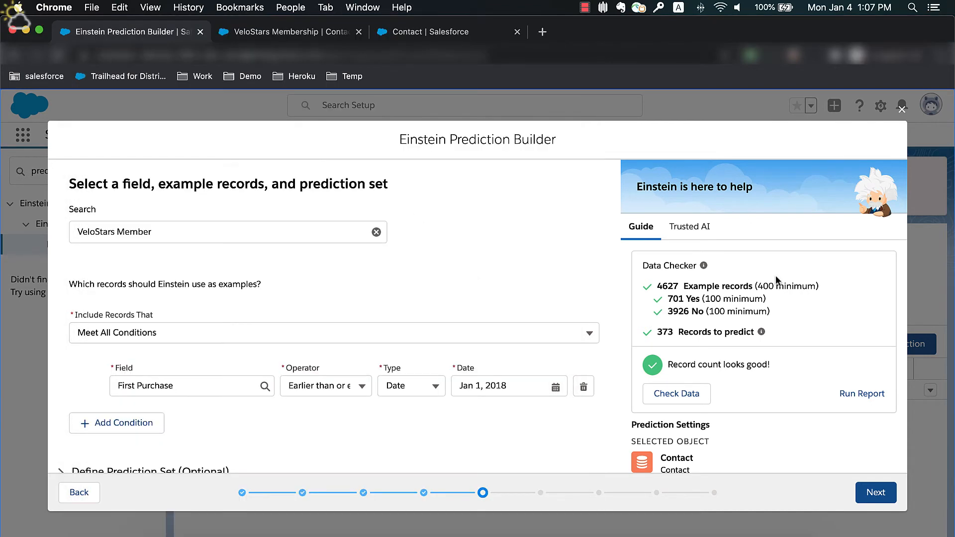
Proceed to the predictor fields, review the full Contact field list, and accept it with every field selected.
{"action": "left_click", "coordinate": [870, 494]}
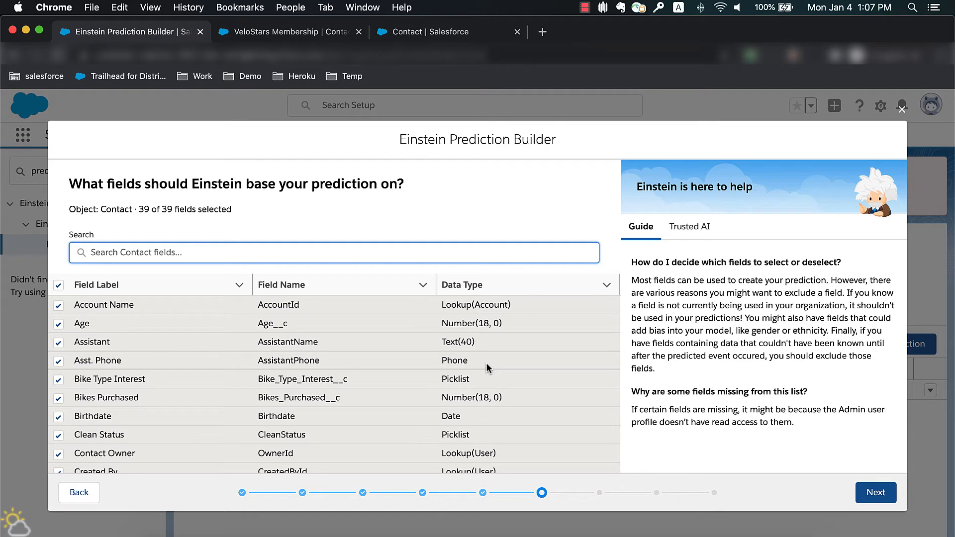
{"action": "scroll", "coordinate": [421, 403], "scroll_direction": "down", "scroll_amount": 3}
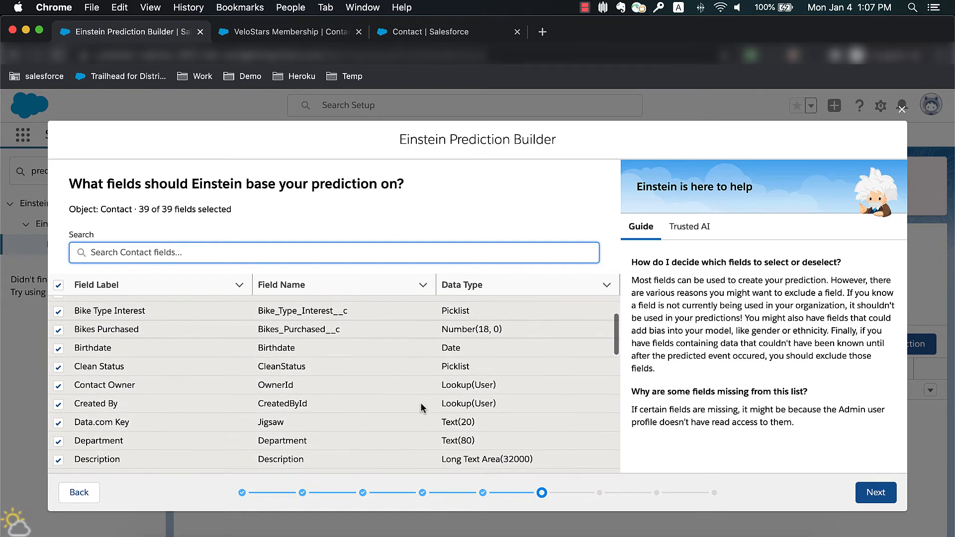
{"action": "scroll", "coordinate": [421, 406], "scroll_direction": "down", "scroll_amount": 5}
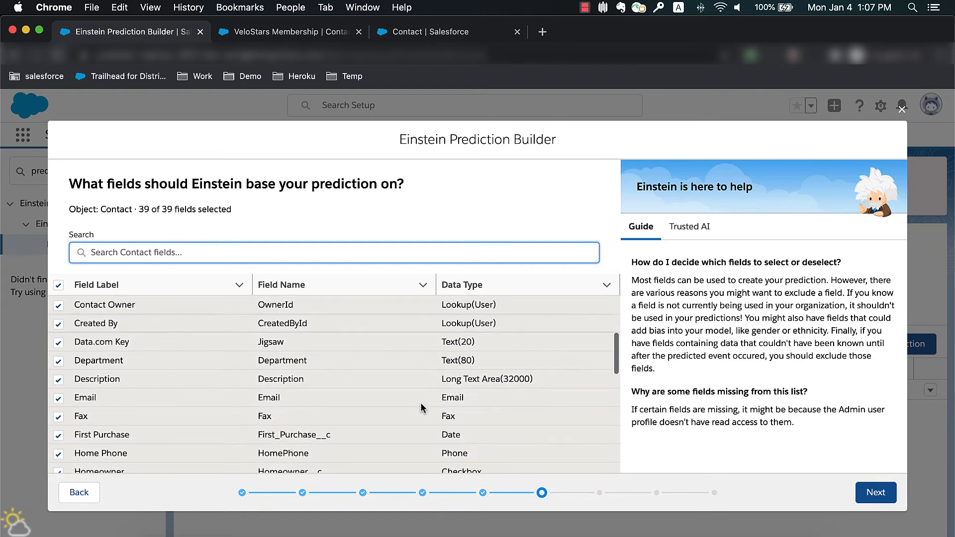
{"action": "scroll", "coordinate": [424, 405], "scroll_direction": "down", "scroll_amount": 4}
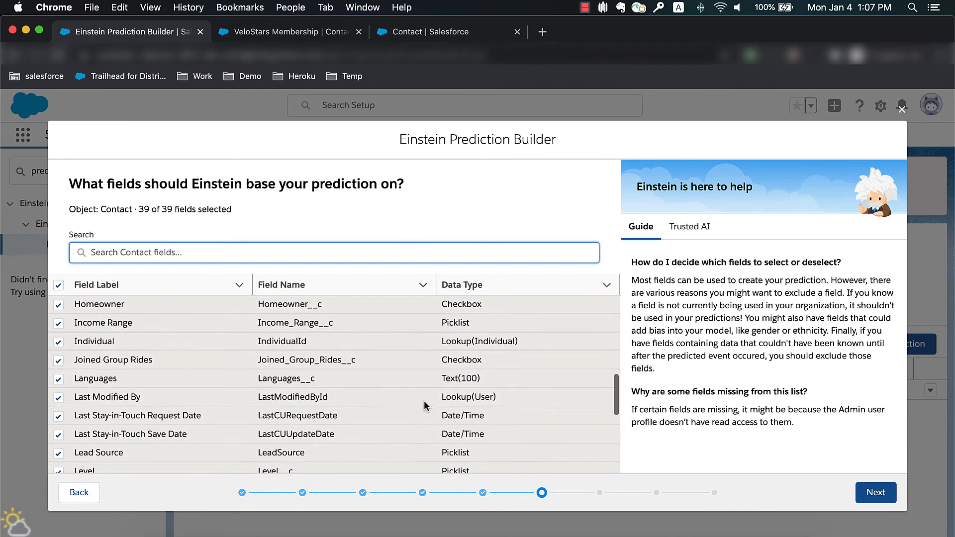
{"action": "scroll", "coordinate": [425, 405], "scroll_direction": "down", "scroll_amount": 4}
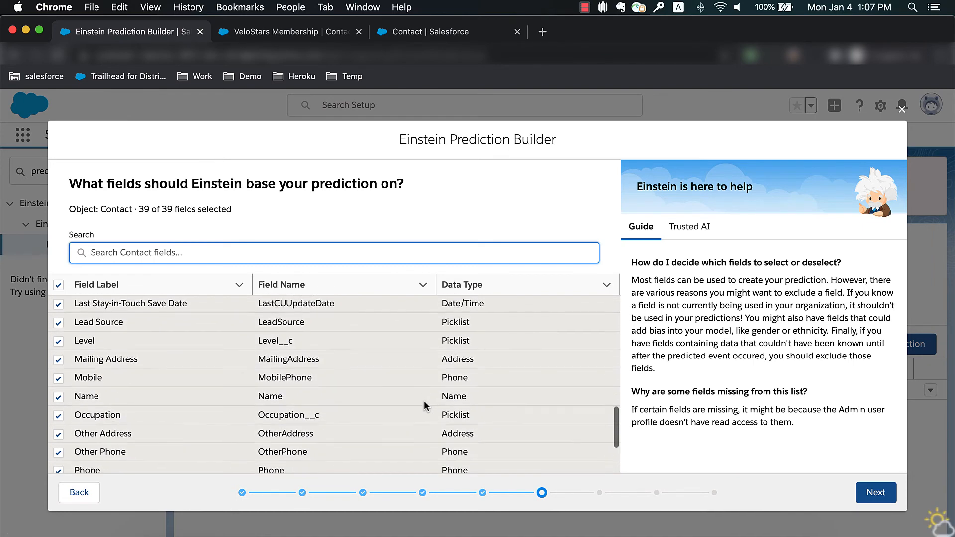
{"action": "scroll", "coordinate": [424, 405], "scroll_direction": "down", "scroll_amount": 3}
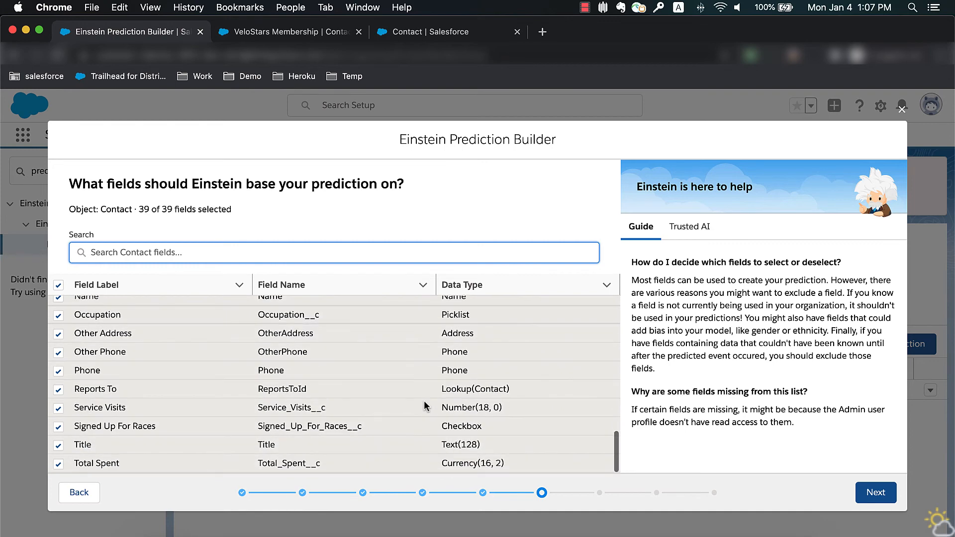
{"action": "scroll", "coordinate": [424, 405], "scroll_direction": "up", "scroll_amount": 10}
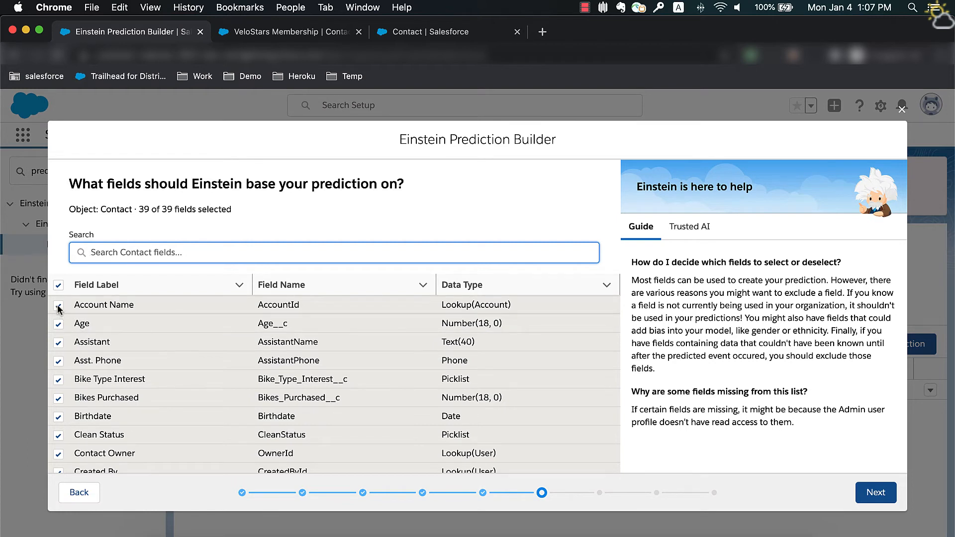
{"action": "scroll", "coordinate": [67, 387], "scroll_direction": "down", "scroll_amount": 1}
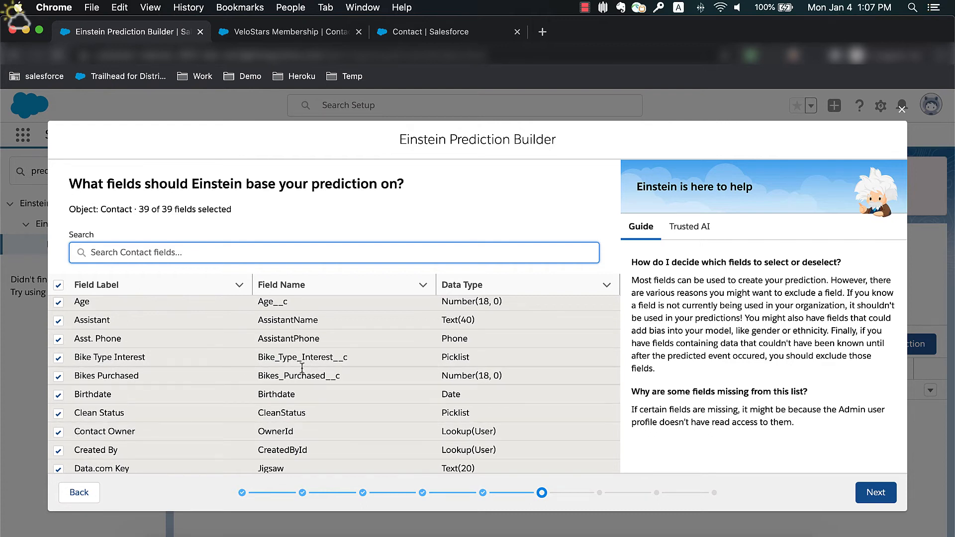
{"action": "scroll", "coordinate": [251, 434], "scroll_direction": "down", "scroll_amount": 3}
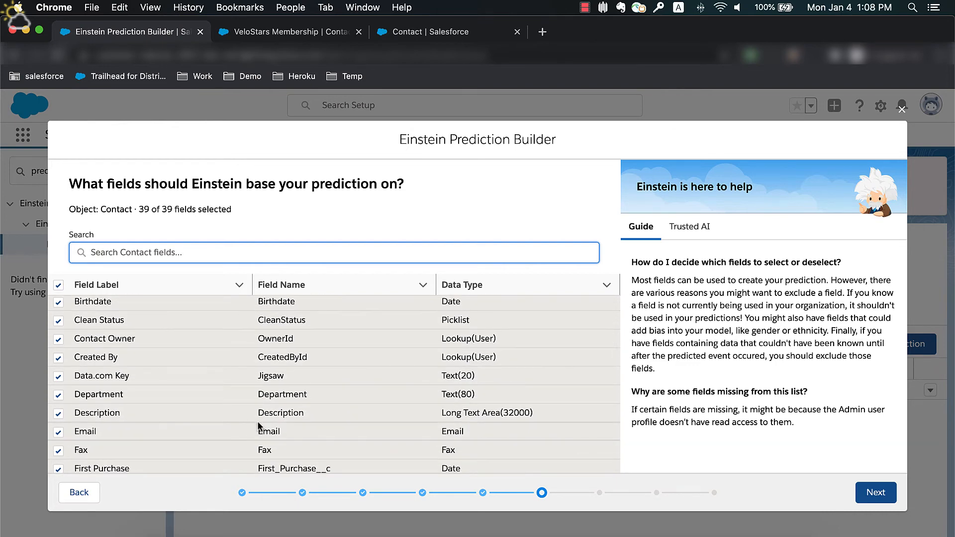
{"action": "scroll", "coordinate": [259, 426], "scroll_direction": "down", "scroll_amount": 2}
{"action": "scroll", "coordinate": [259, 426], "scroll_direction": "down", "scroll_amount": 2}
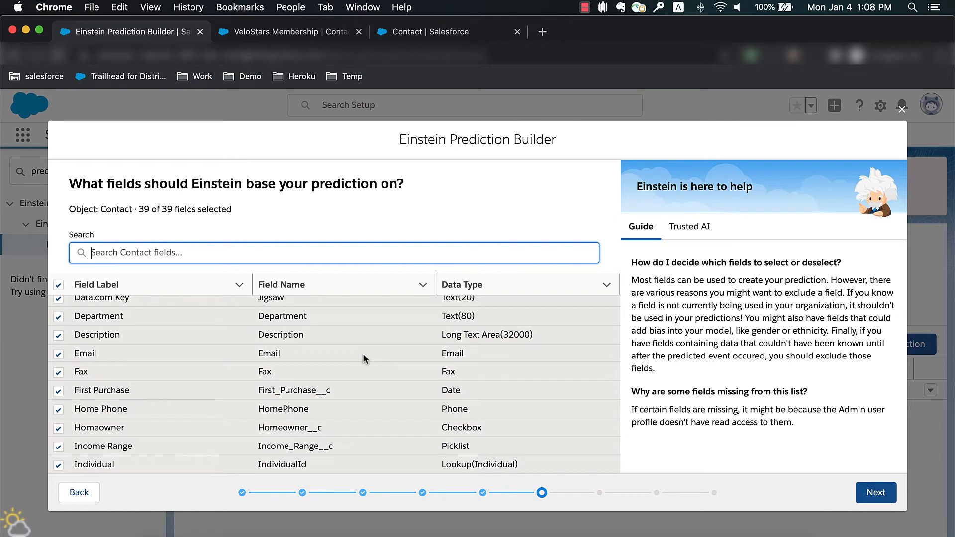
{"action": "scroll", "coordinate": [356, 402], "scroll_direction": "down", "scroll_amount": 3}
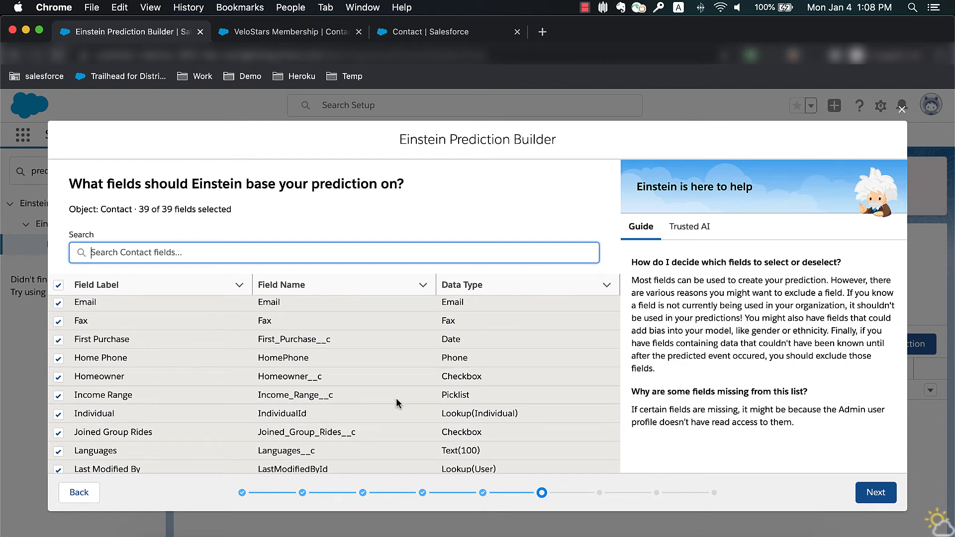
{"action": "scroll", "coordinate": [521, 379], "scroll_direction": "up", "scroll_amount": 5}
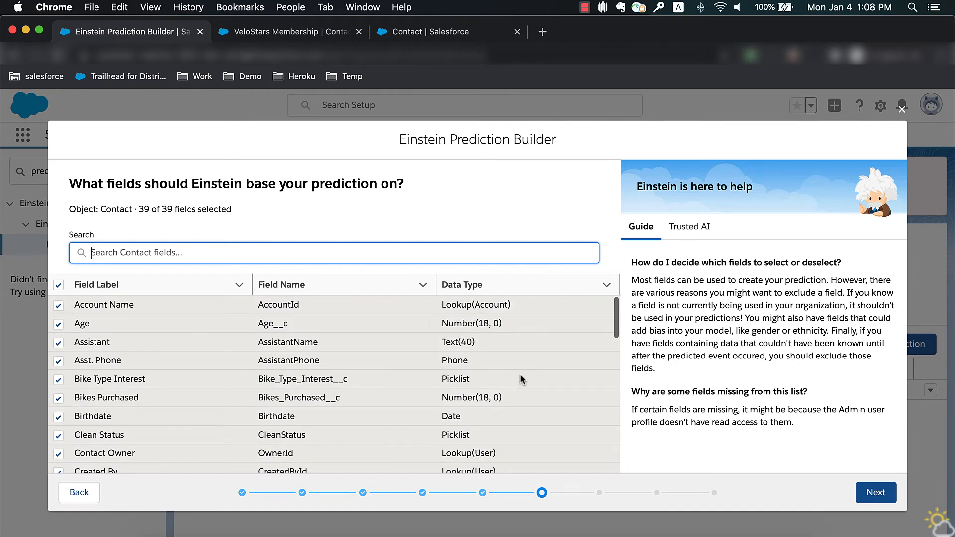
{"action": "scroll", "coordinate": [521, 379], "scroll_direction": "down", "scroll_amount": 10}
{"action": "scroll", "coordinate": [520, 376], "scroll_direction": "down", "scroll_amount": 2}
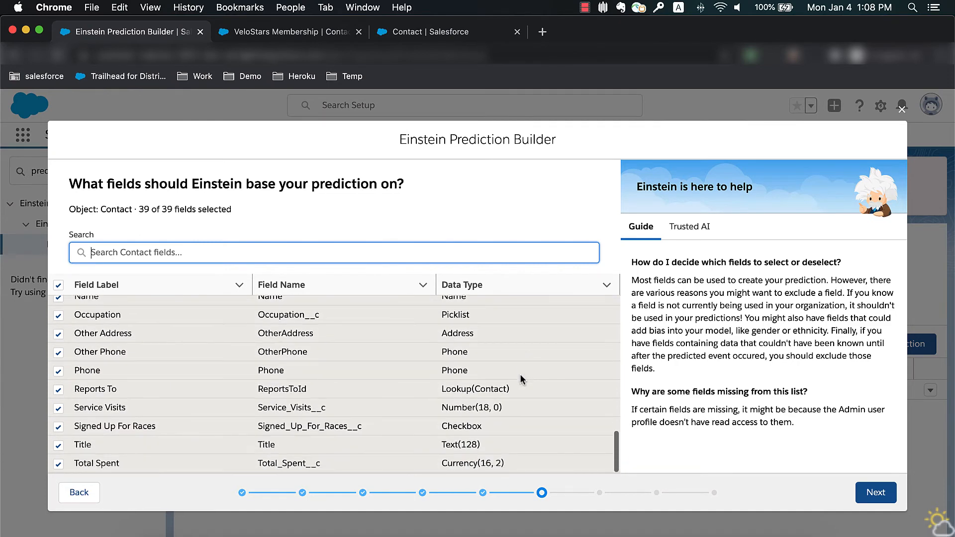
{"action": "left_click", "coordinate": [875, 492]}
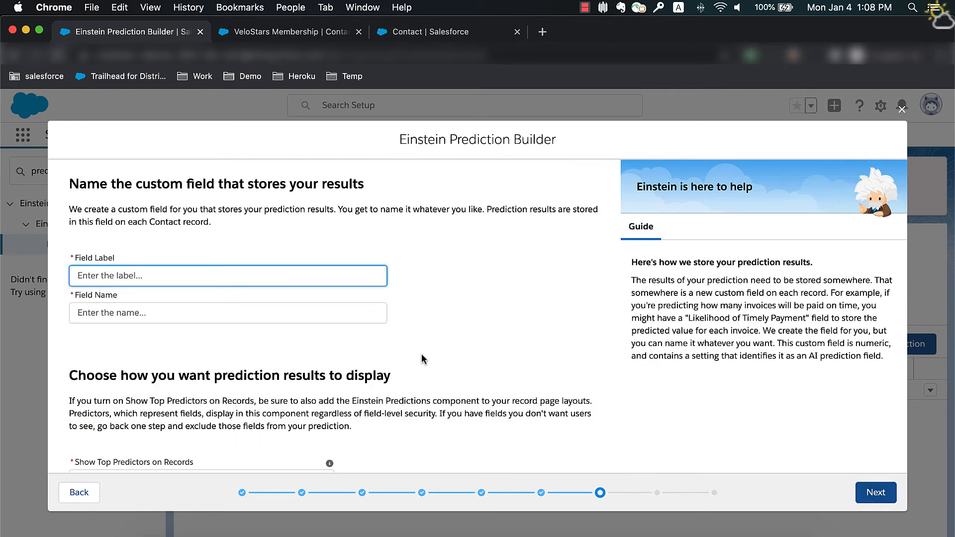
Label the custom field that stores the prediction results Membership Likelihood and continue to the final review.
{"action": "left_click", "coordinate": [339, 275]}
{"action": "left_click", "coordinate": [165, 308]}
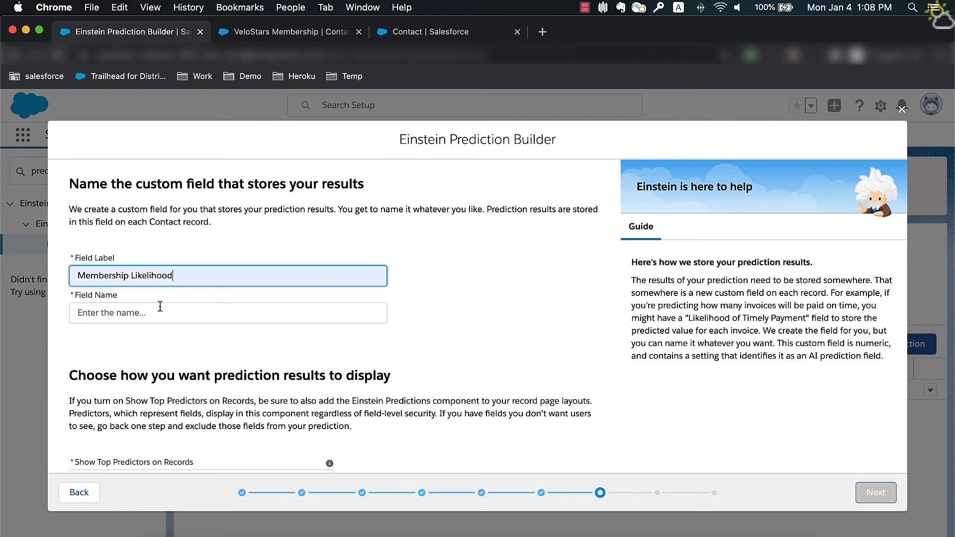
{"action": "left_click", "coordinate": [284, 306]}
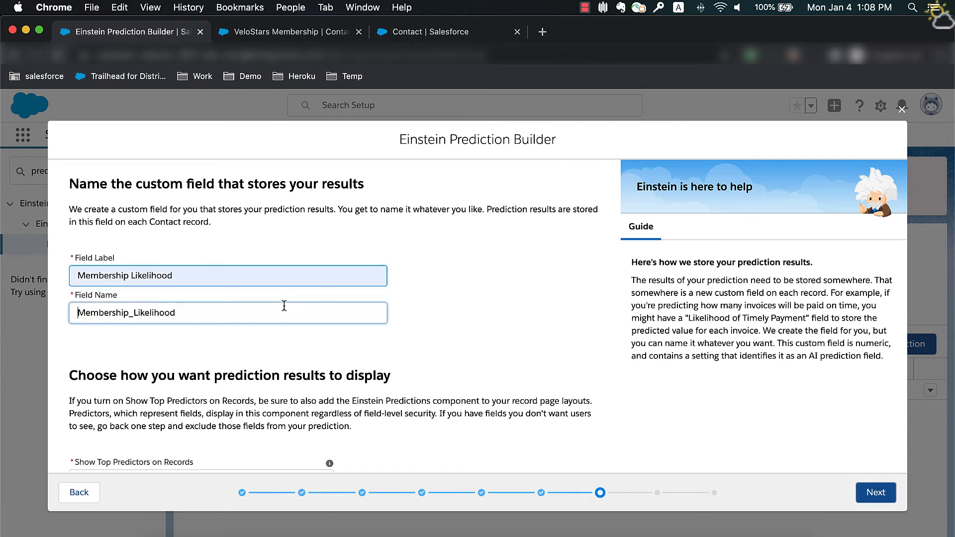
{"action": "left_click", "coordinate": [323, 275]}
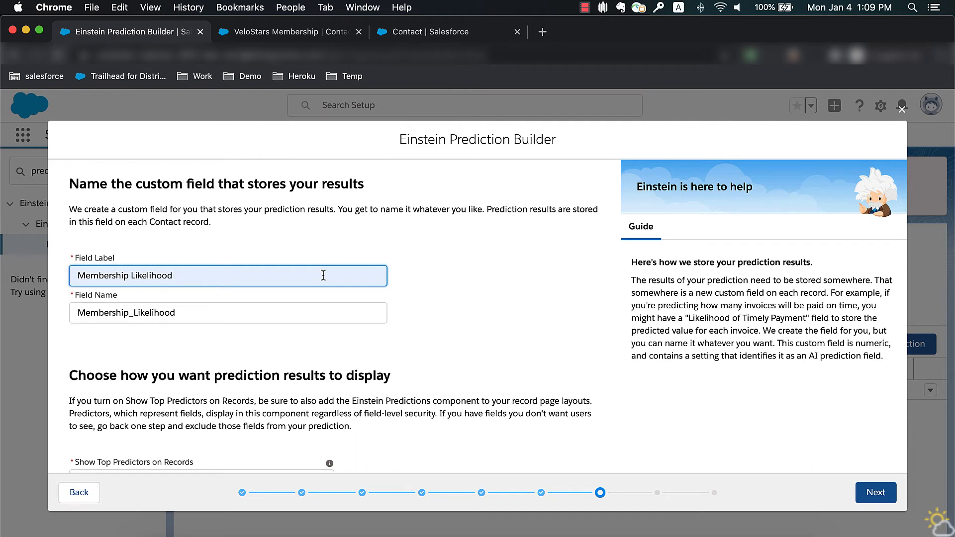
{"action": "left_click", "coordinate": [875, 492]}
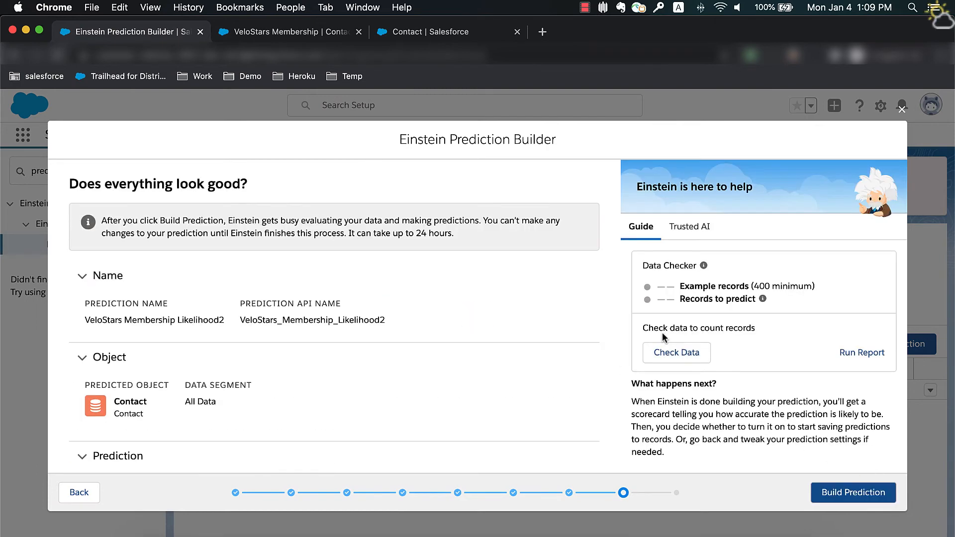
Run the data check on the review page and examine the prediction conditions, included fields and save-to field.
{"action": "scroll", "coordinate": [473, 428], "scroll_direction": "down", "scroll_amount": 5}
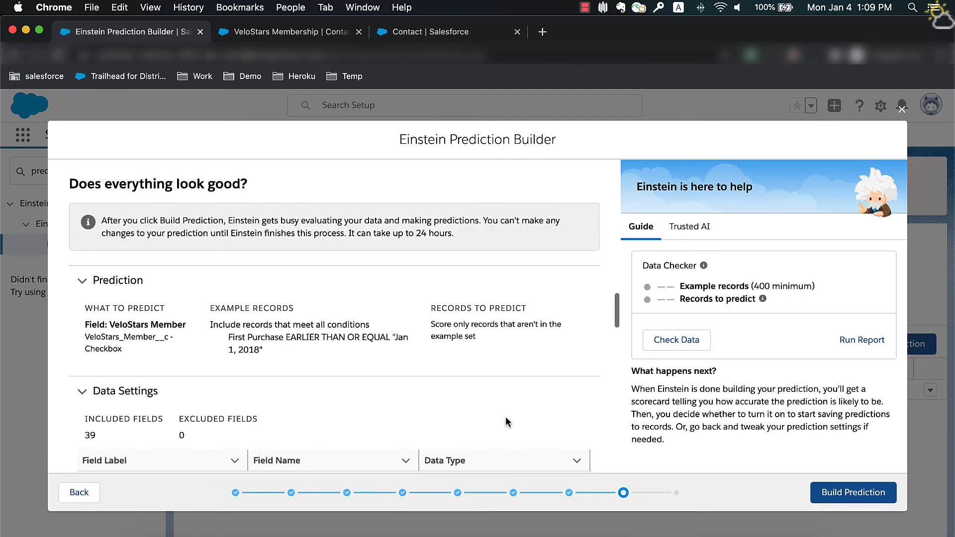
{"action": "left_click", "coordinate": [657, 340]}
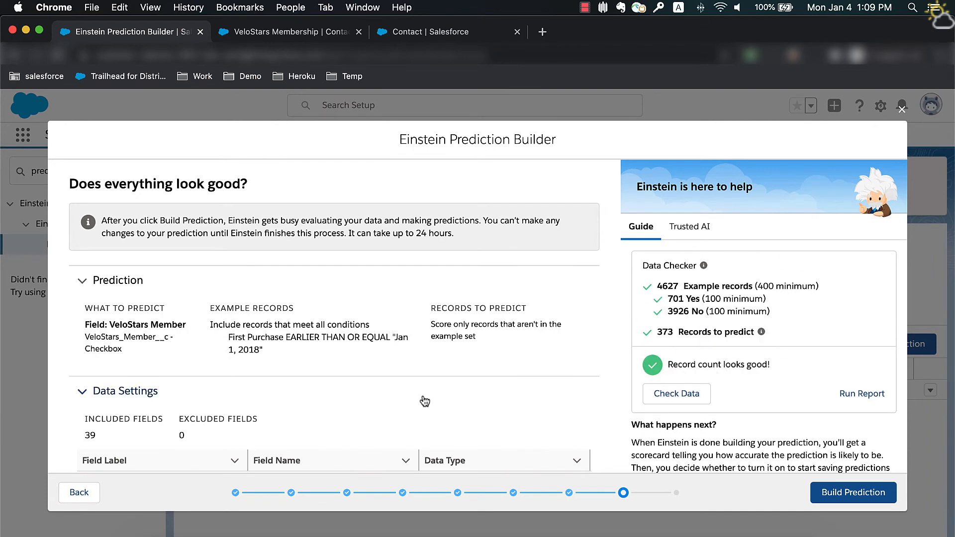
{"action": "scroll", "coordinate": [424, 400], "scroll_direction": "down", "scroll_amount": 15}
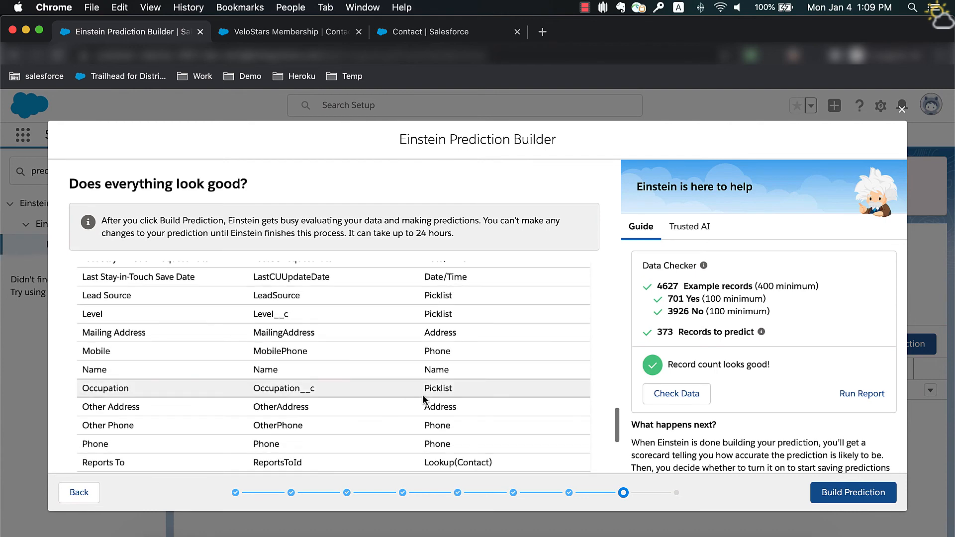
{"action": "scroll", "coordinate": [423, 399], "scroll_direction": "up", "scroll_amount": 10}
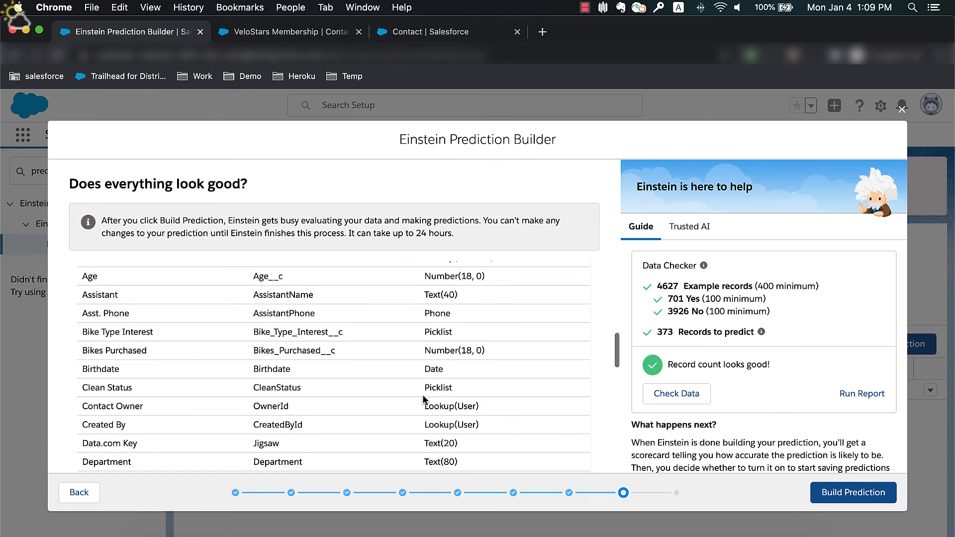
{"action": "scroll", "coordinate": [423, 399], "scroll_direction": "up", "scroll_amount": 8}
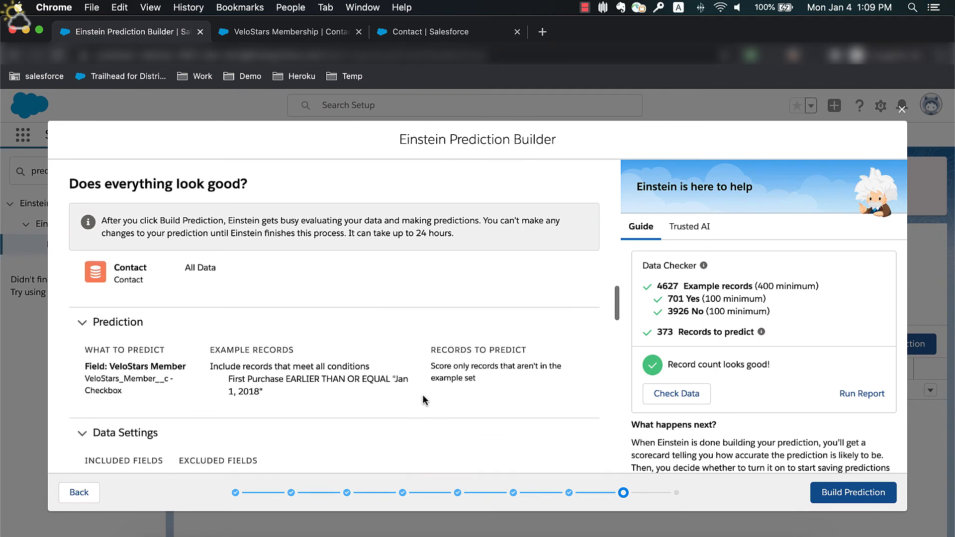
{"action": "scroll", "coordinate": [423, 400], "scroll_direction": "down", "scroll_amount": 20}
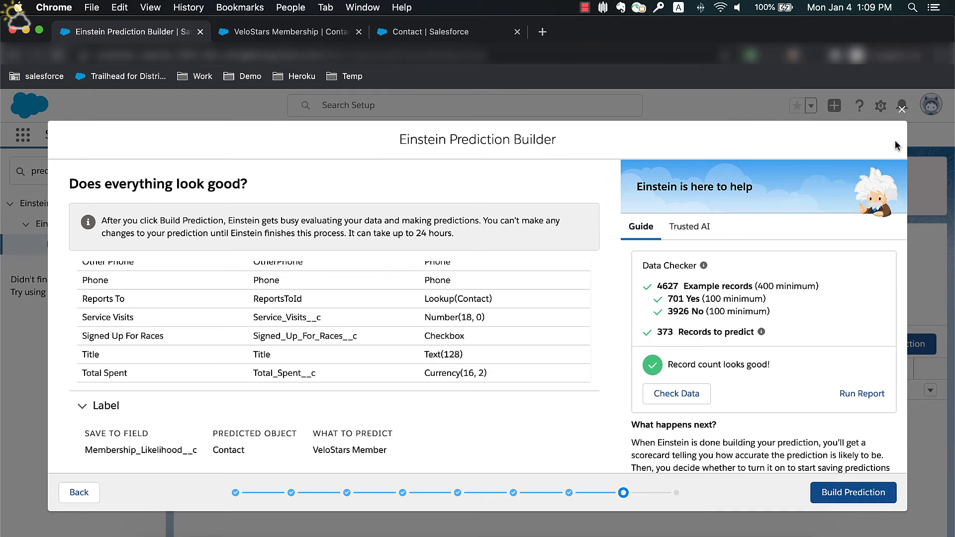
Build the prediction from the final review and finish the builder to return to the predictions list.
{"action": "left_click", "coordinate": [825, 492]}
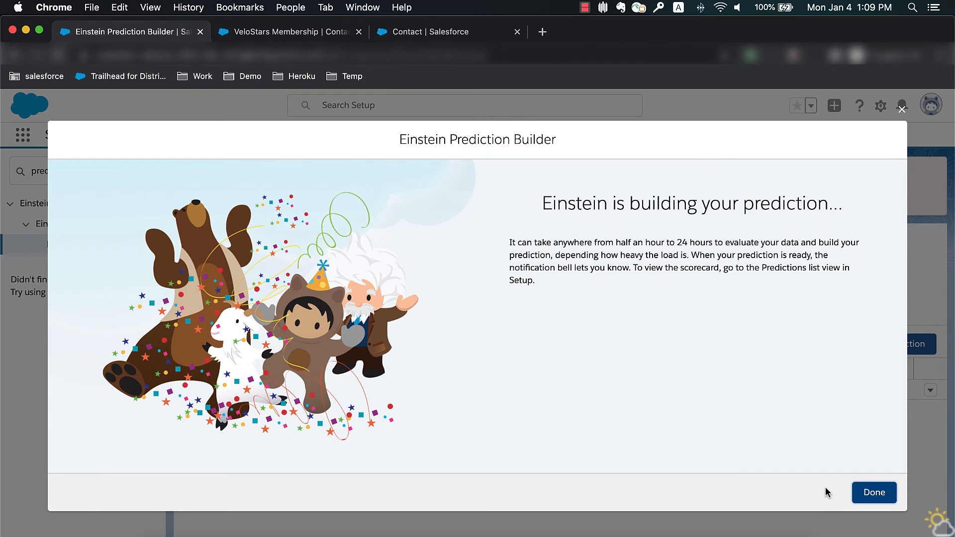
{"action": "left_click", "coordinate": [877, 492]}
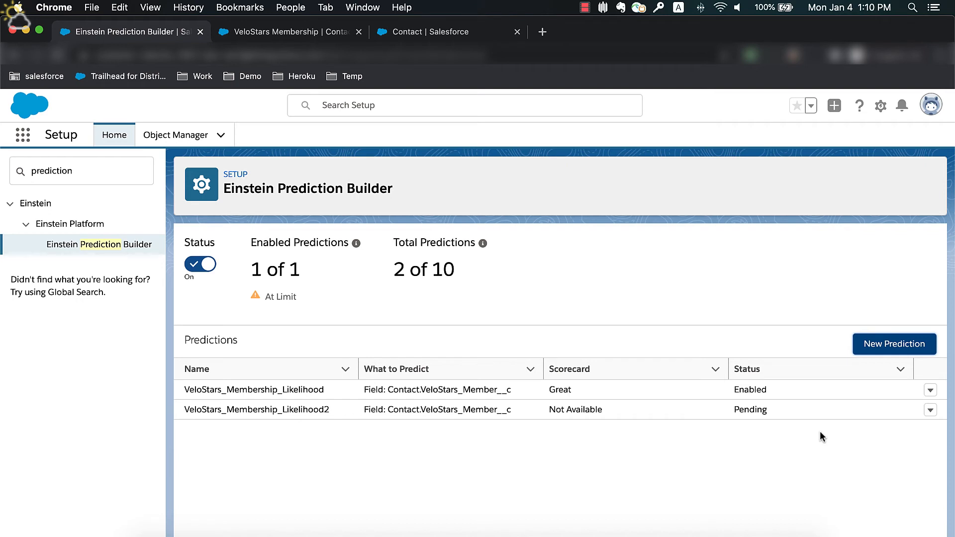
View the scorecard of the enabled VeloStars_Membership_Likelihood prediction and examine its predicted field and results field in the overview.
{"action": "left_click", "coordinate": [930, 391]}
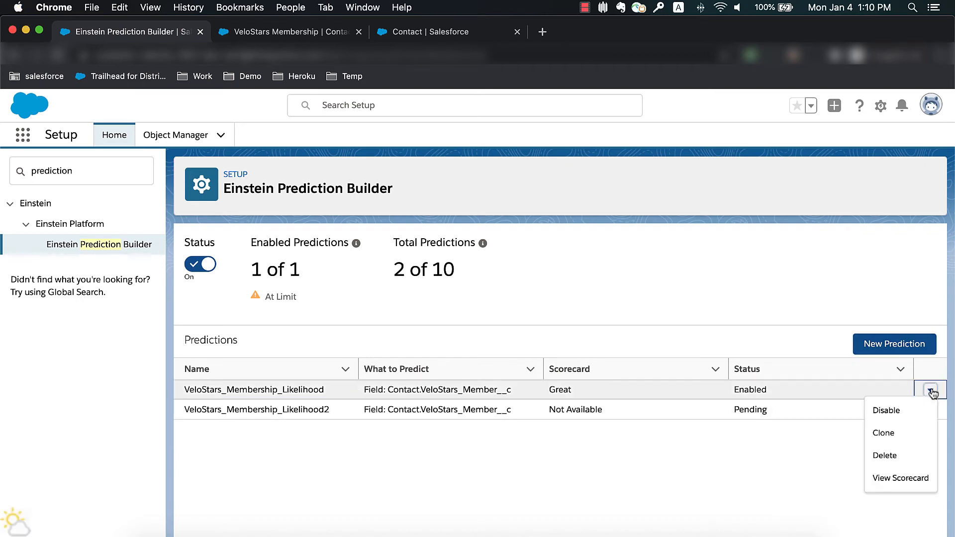
{"action": "left_click", "coordinate": [866, 480]}
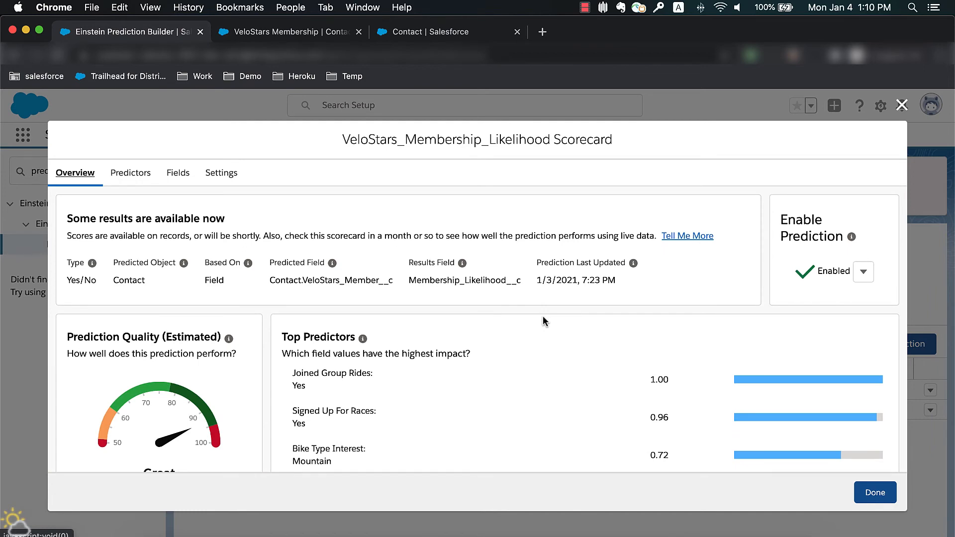
{"action": "scroll", "coordinate": [542, 315], "scroll_direction": "down", "scroll_amount": 5}
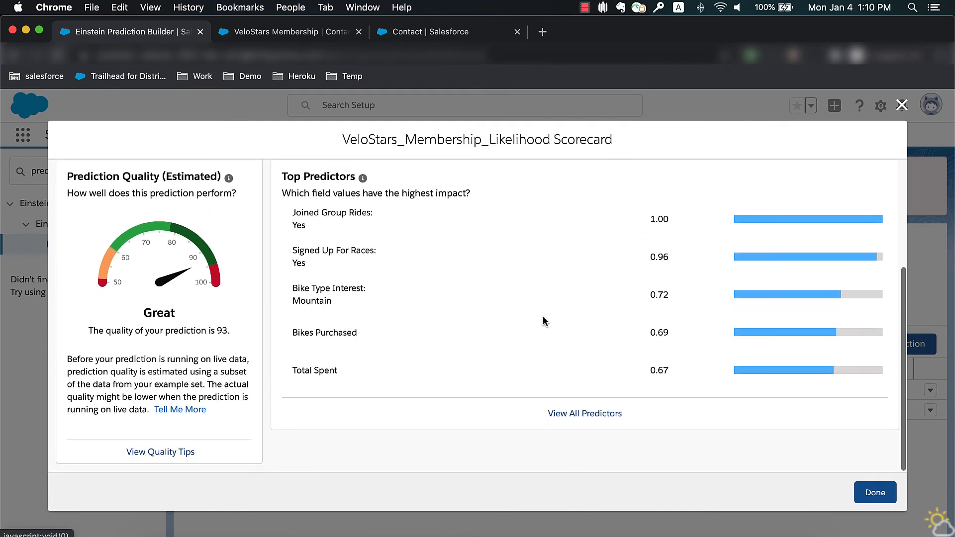
{"action": "scroll", "coordinate": [542, 315], "scroll_direction": "up", "scroll_amount": 5}
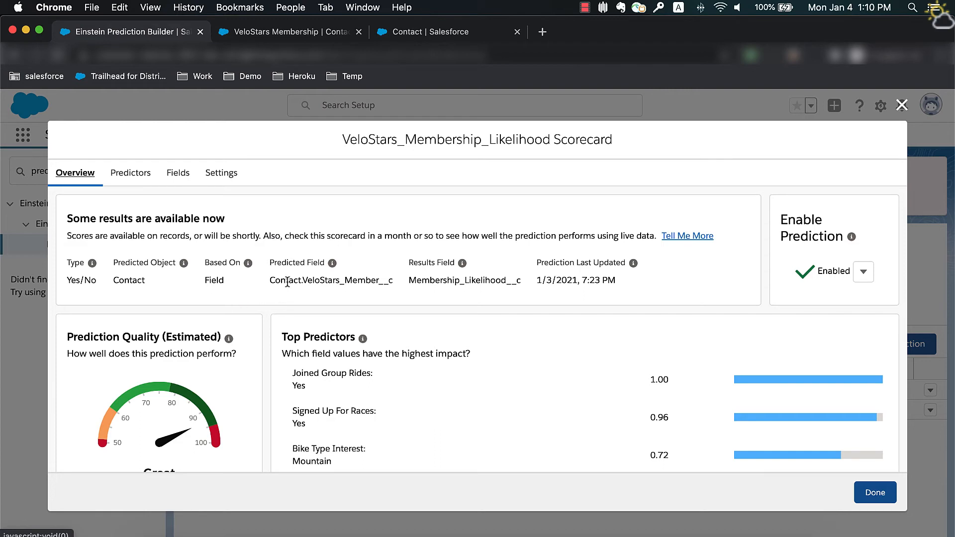
{"action": "triple_click", "coordinate": [332, 285]}
{"action": "left_click", "coordinate": [333, 285]}
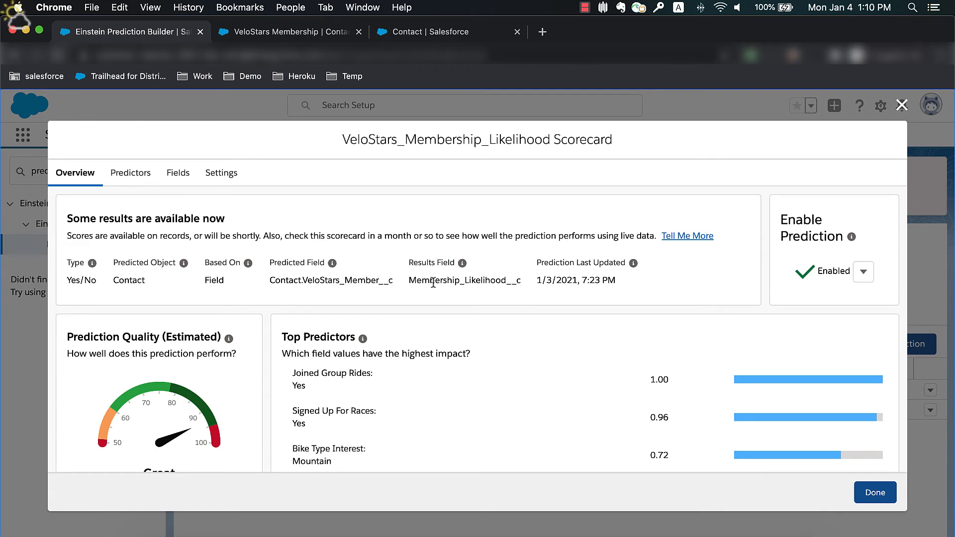
{"action": "triple_click", "coordinate": [470, 282]}
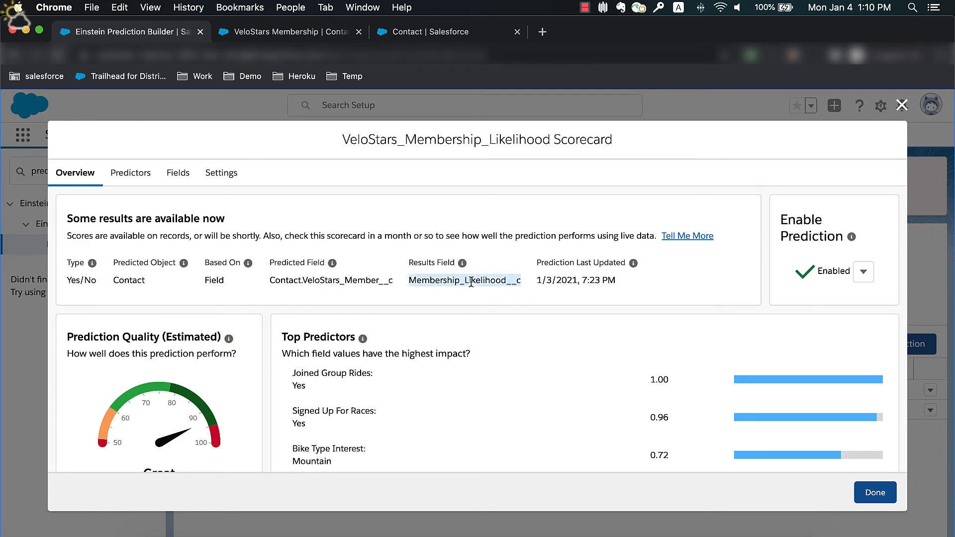
{"action": "left_click", "coordinate": [515, 286]}
Examine the estimated prediction quality gauge and the top predictors in the scorecard overview.
{"action": "scroll", "coordinate": [329, 354], "scroll_direction": "down", "scroll_amount": 1}
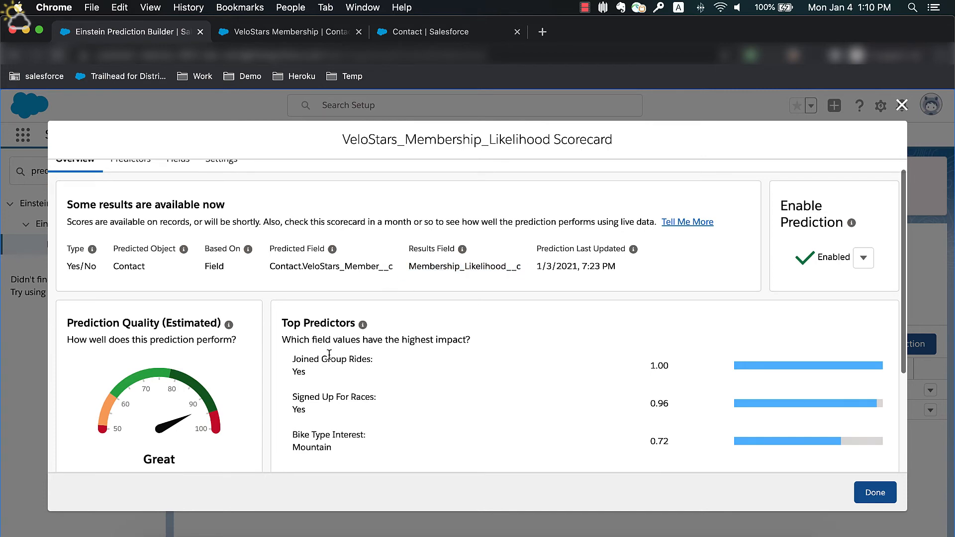
{"action": "scroll", "coordinate": [329, 354], "scroll_direction": "down", "scroll_amount": 3}
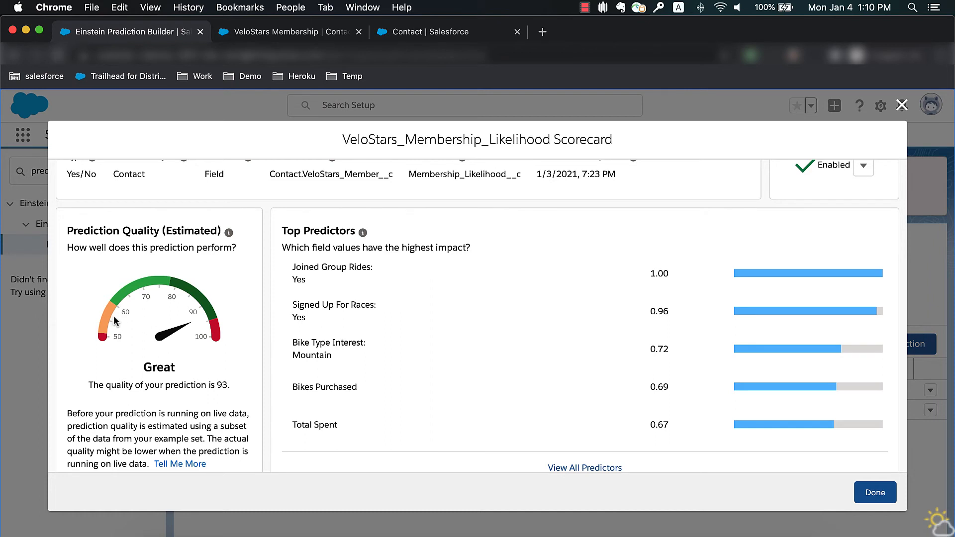
{"action": "mouse_move", "coordinate": [106, 324]}
{"action": "mouse_move", "coordinate": [101, 341]}
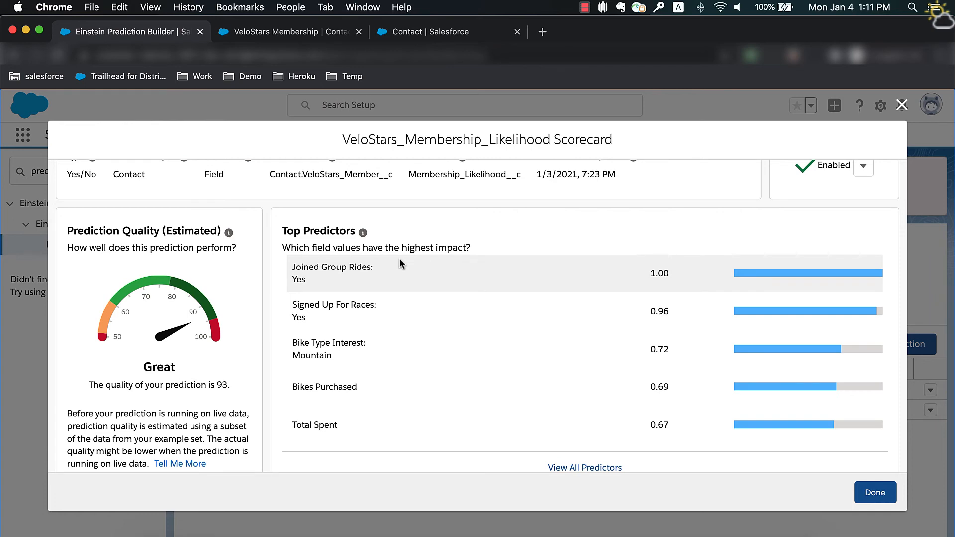
{"action": "scroll", "coordinate": [402, 263], "scroll_direction": "up", "scroll_amount": 3}
{"action": "scroll", "coordinate": [400, 259], "scroll_direction": "down", "scroll_amount": 3}
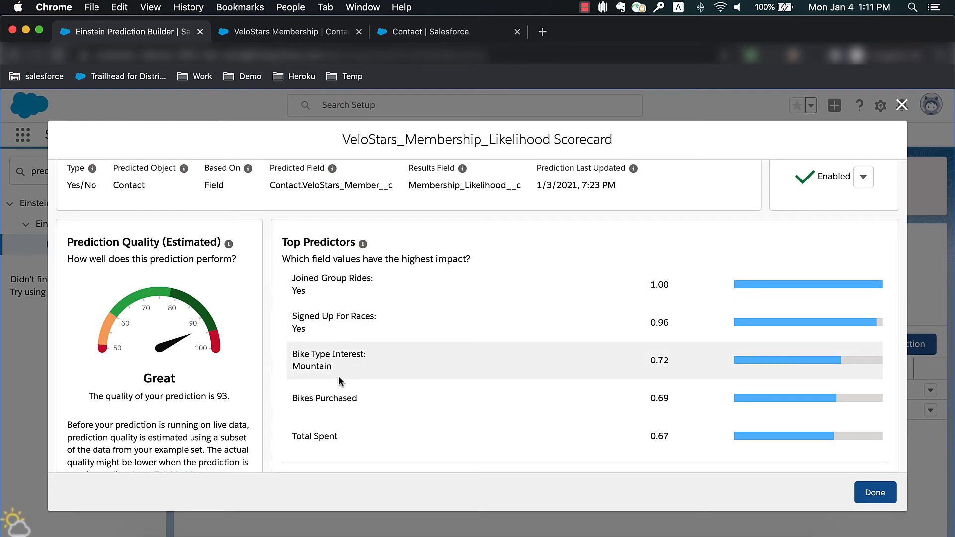
{"action": "scroll", "coordinate": [338, 375], "scroll_direction": "up", "scroll_amount": 3}
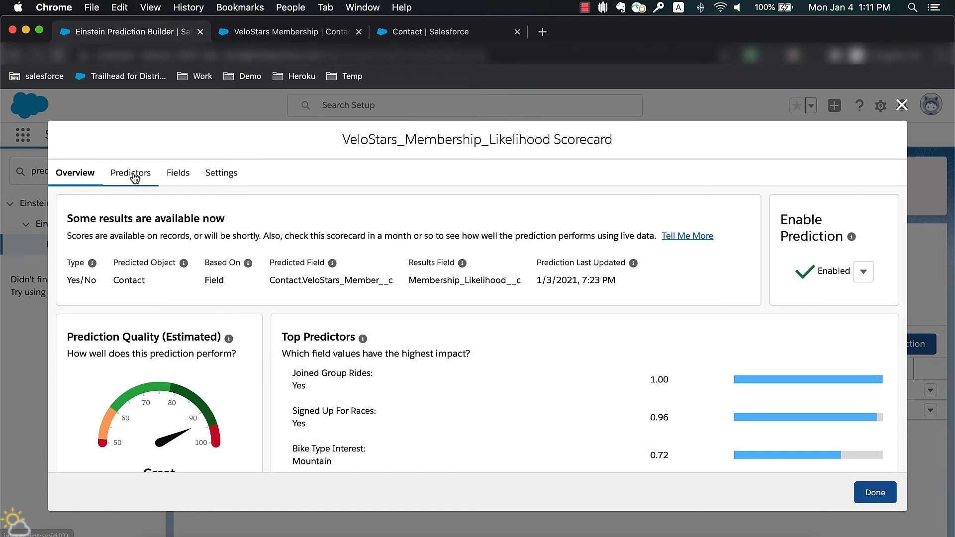
Show the scorecard's predictors and read the Predictive Model Types help article on which models Einstein tests.
{"action": "left_click", "coordinate": [133, 173]}
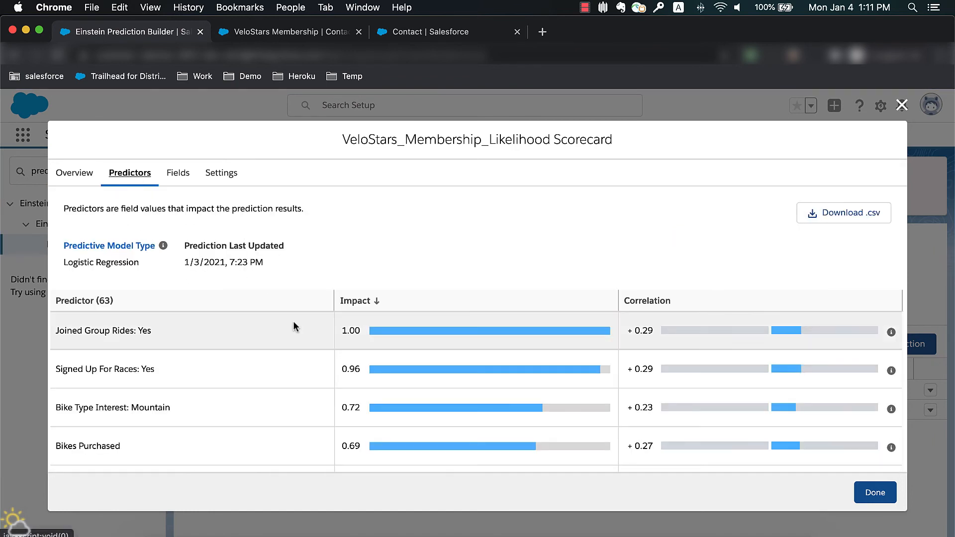
{"action": "left_click", "coordinate": [160, 249]}
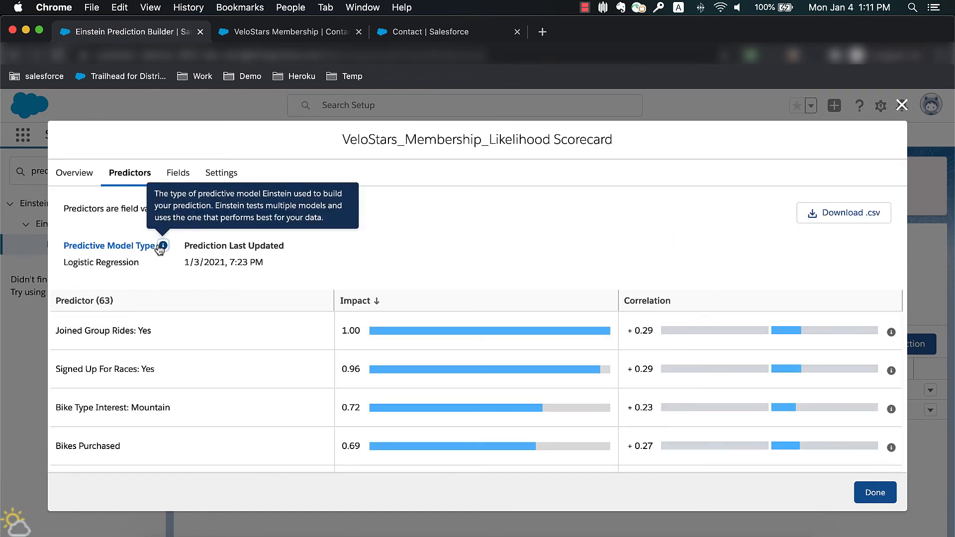
{"action": "left_click", "coordinate": [130, 248]}
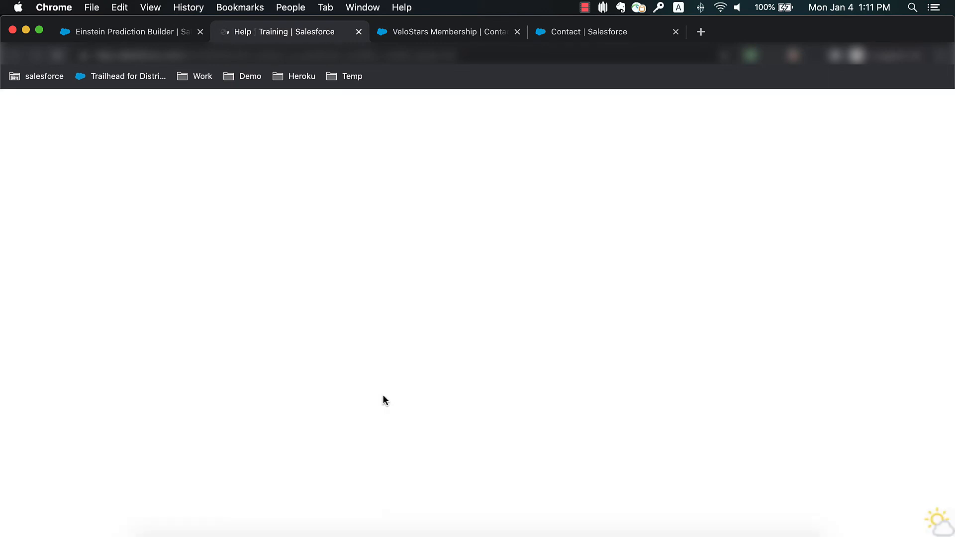
{"action": "left_click", "coordinate": [506, 84]}
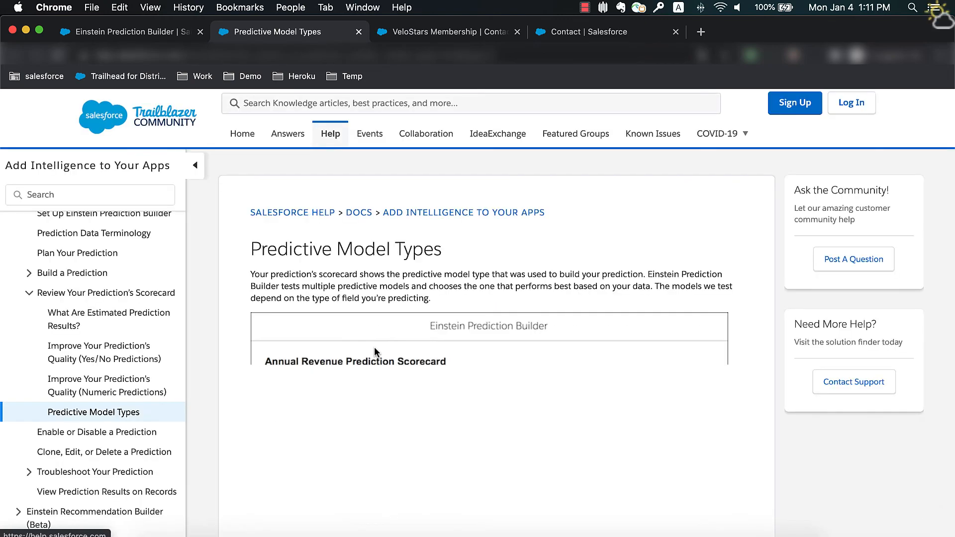
{"action": "scroll", "coordinate": [377, 328], "scroll_direction": "down", "scroll_amount": 2}
{"action": "scroll", "coordinate": [377, 333], "scroll_direction": "down", "scroll_amount": 4}
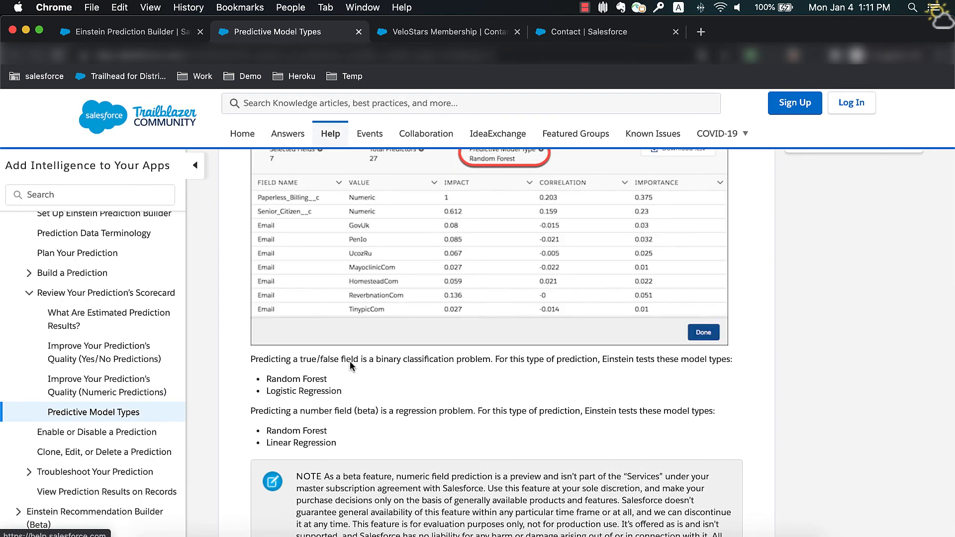
{"action": "scroll", "coordinate": [343, 378], "scroll_direction": "down", "scroll_amount": 1}
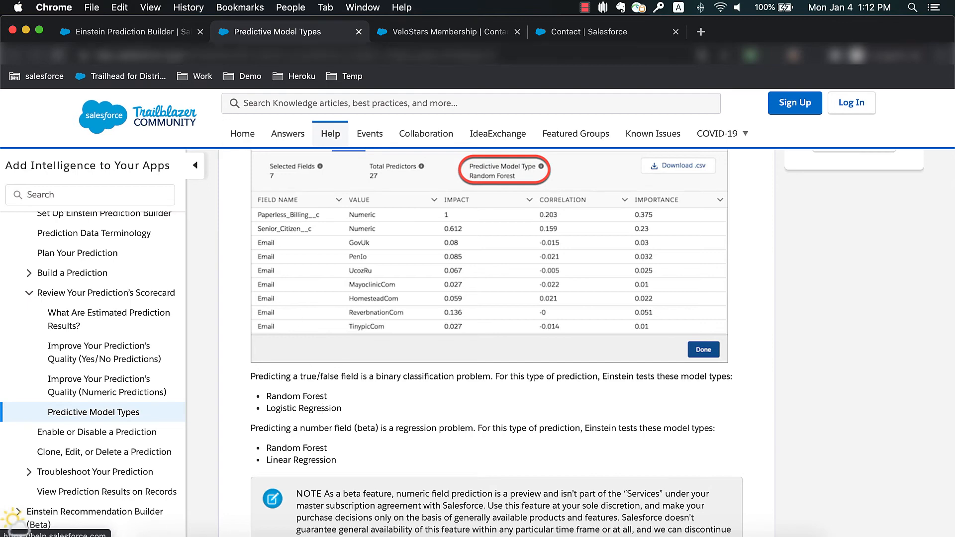
Return to the scorecard, check the predictive model type, and review the full predictor list with impact and correlation.
{"action": "left_click", "coordinate": [151, 34]}
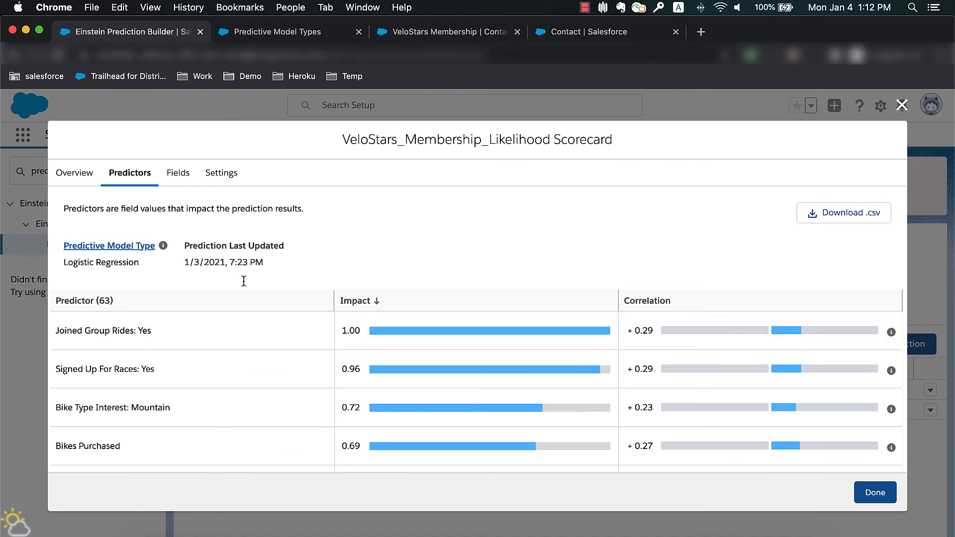
{"action": "triple_click", "coordinate": [127, 263]}
{"action": "left_click", "coordinate": [184, 262]}
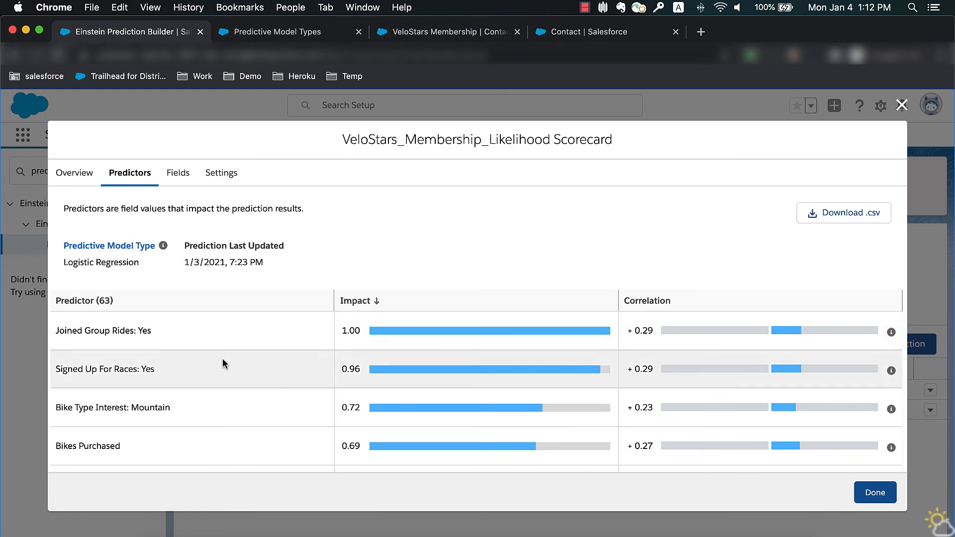
{"action": "scroll", "coordinate": [230, 378], "scroll_direction": "down", "scroll_amount": 2}
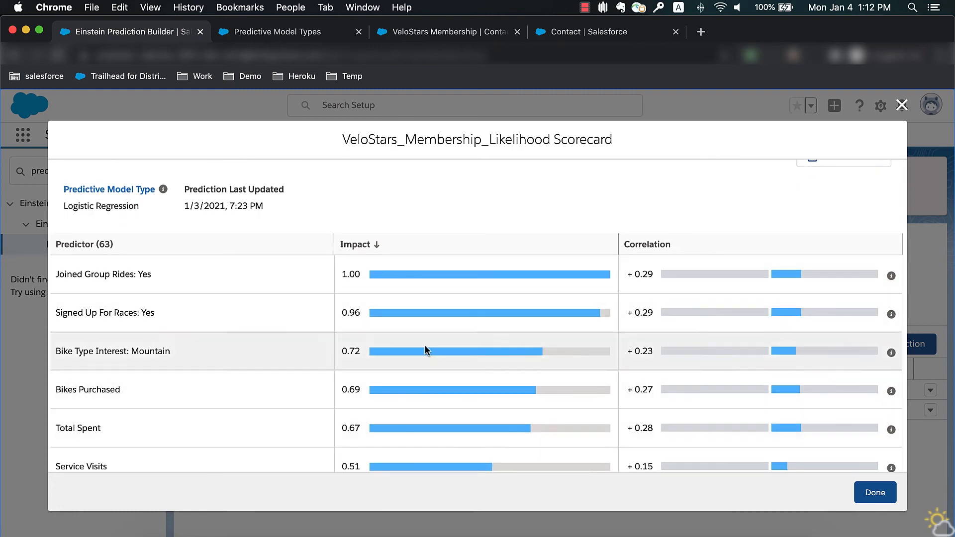
{"action": "left_click", "coordinate": [124, 275]}
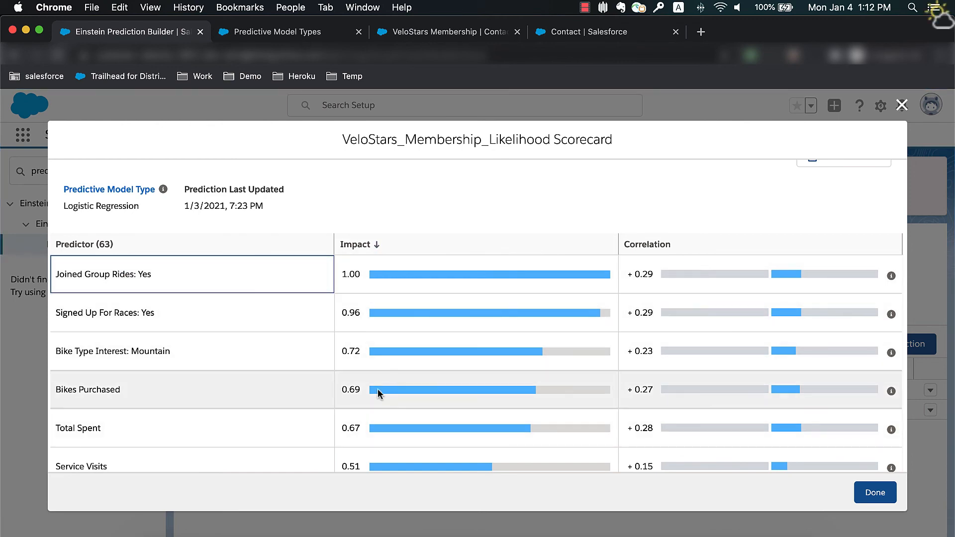
{"action": "scroll", "coordinate": [379, 389], "scroll_direction": "down", "scroll_amount": 5}
{"action": "scroll", "coordinate": [378, 390], "scroll_direction": "down", "scroll_amount": 15}
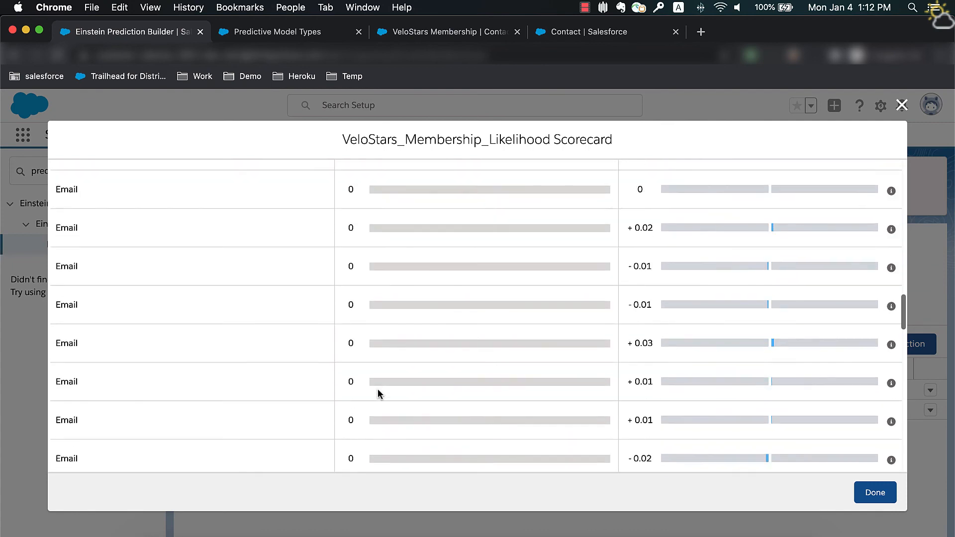
{"action": "scroll", "coordinate": [378, 392], "scroll_direction": "down", "scroll_amount": 5}
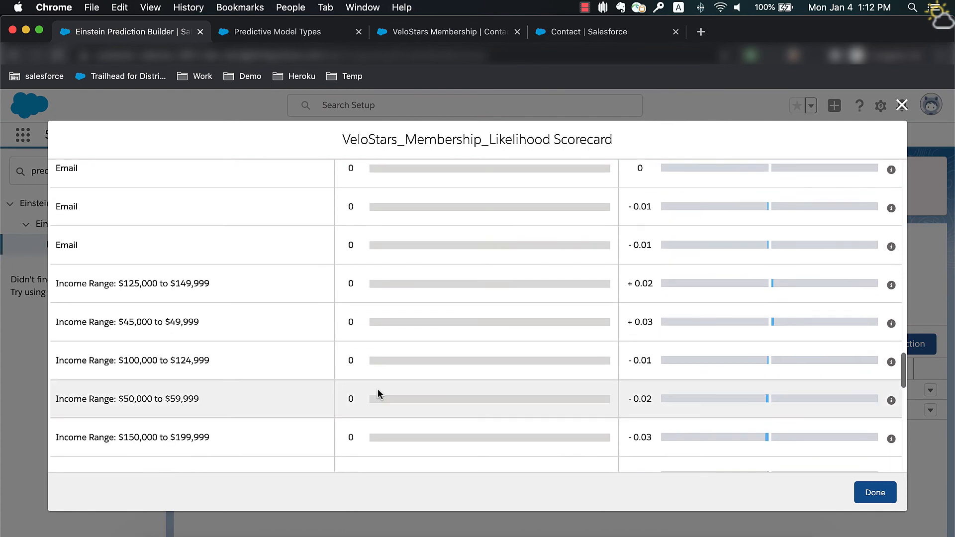
{"action": "scroll", "coordinate": [378, 394], "scroll_direction": "up", "scroll_amount": 20}
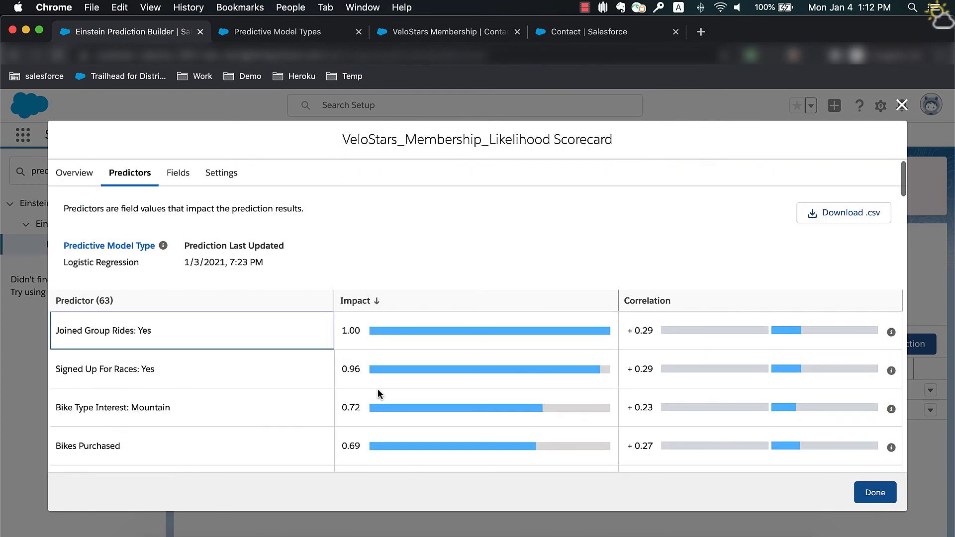
Show the scorecard's fields, view the impact of each Bike Type Interest value, and look through the remaining fields.
{"action": "left_click", "coordinate": [177, 174]}
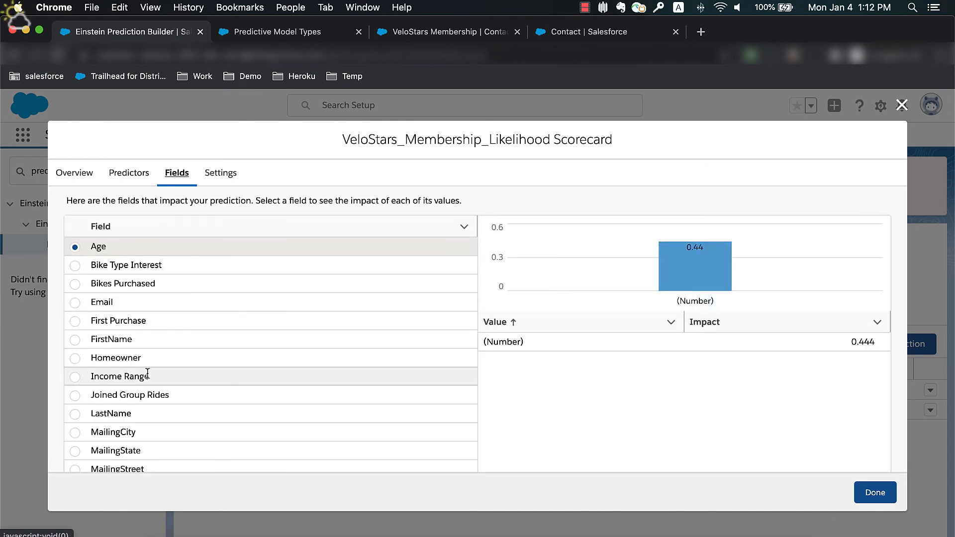
{"action": "left_click", "coordinate": [105, 265]}
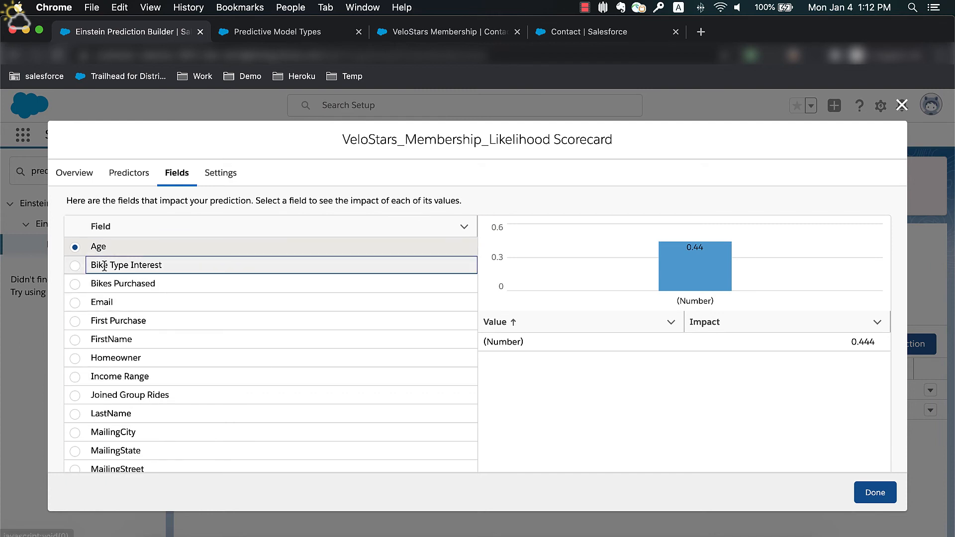
{"action": "left_click", "coordinate": [76, 267]}
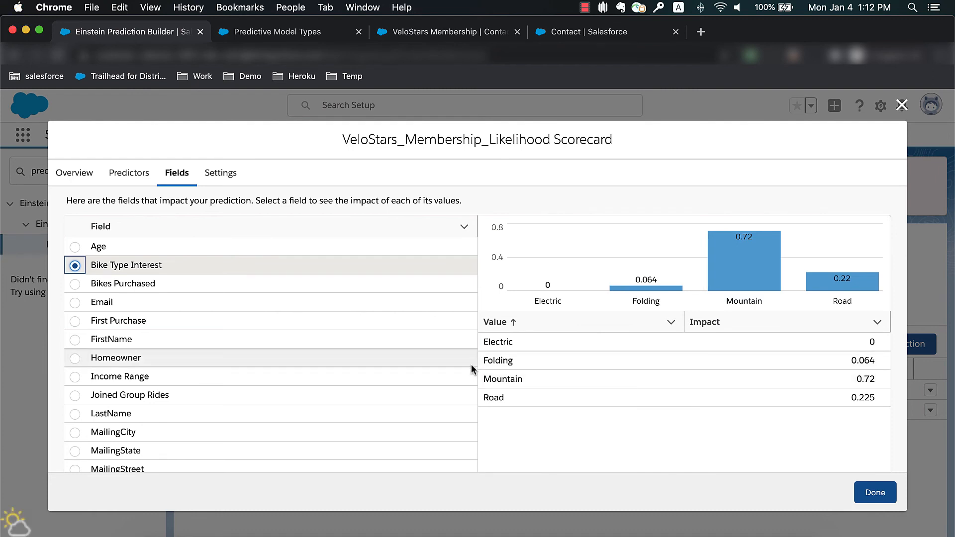
{"action": "scroll", "coordinate": [318, 350], "scroll_direction": "down", "scroll_amount": 2}
{"action": "scroll", "coordinate": [318, 350], "scroll_direction": "down", "scroll_amount": 1}
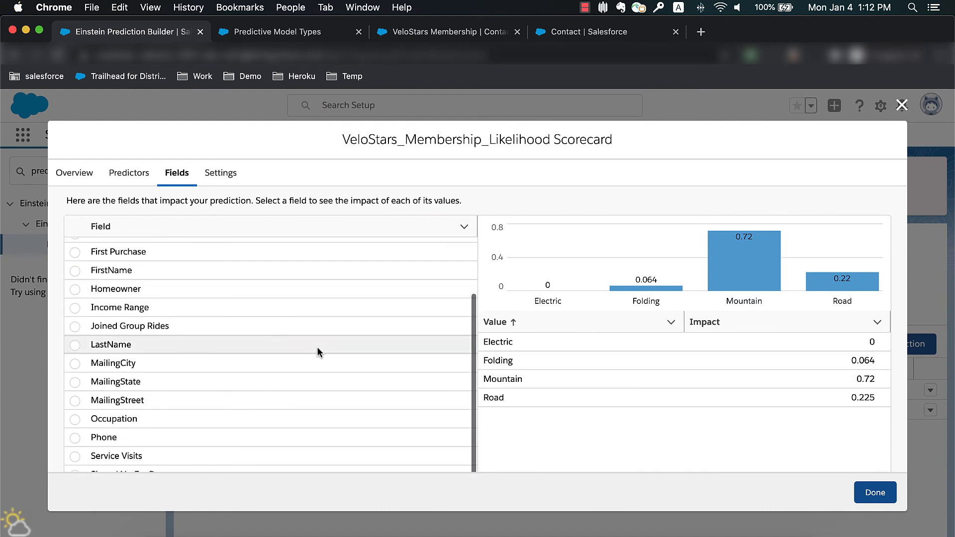
Review the prediction's settings, including its object, example conditions and included fields, and close the scorecard.
{"action": "left_click", "coordinate": [203, 175]}
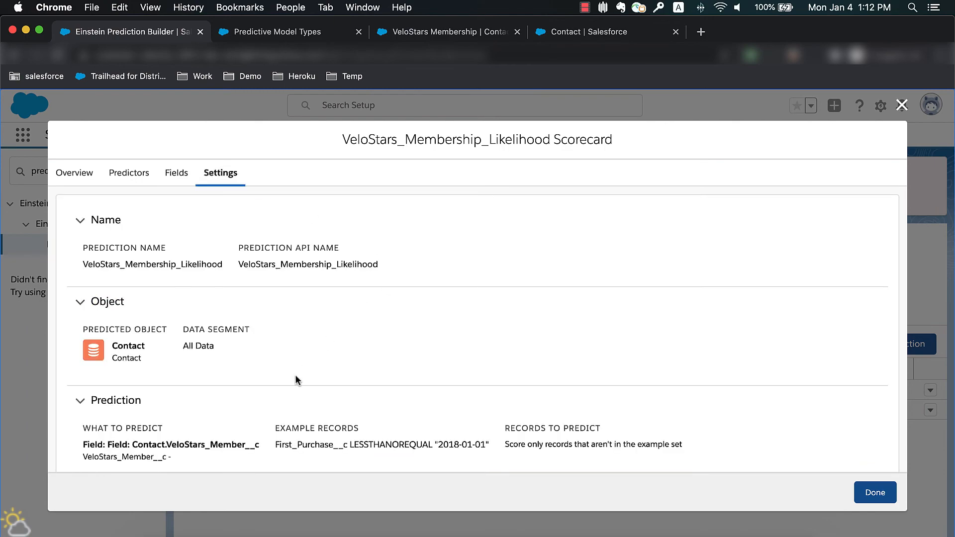
{"action": "scroll", "coordinate": [295, 376], "scroll_direction": "down", "scroll_amount": 15}
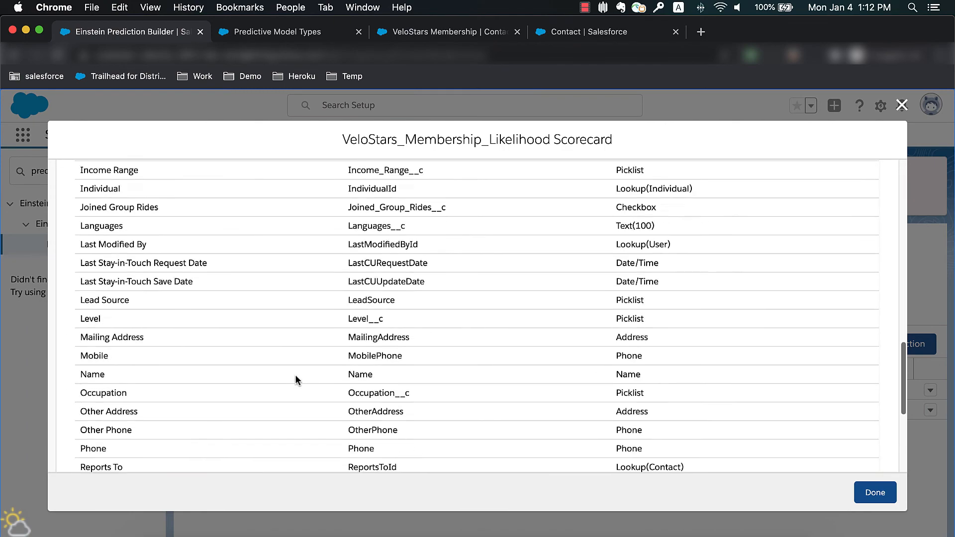
{"action": "scroll", "coordinate": [295, 376], "scroll_direction": "down", "scroll_amount": 5}
{"action": "scroll", "coordinate": [295, 377], "scroll_direction": "up", "scroll_amount": 8}
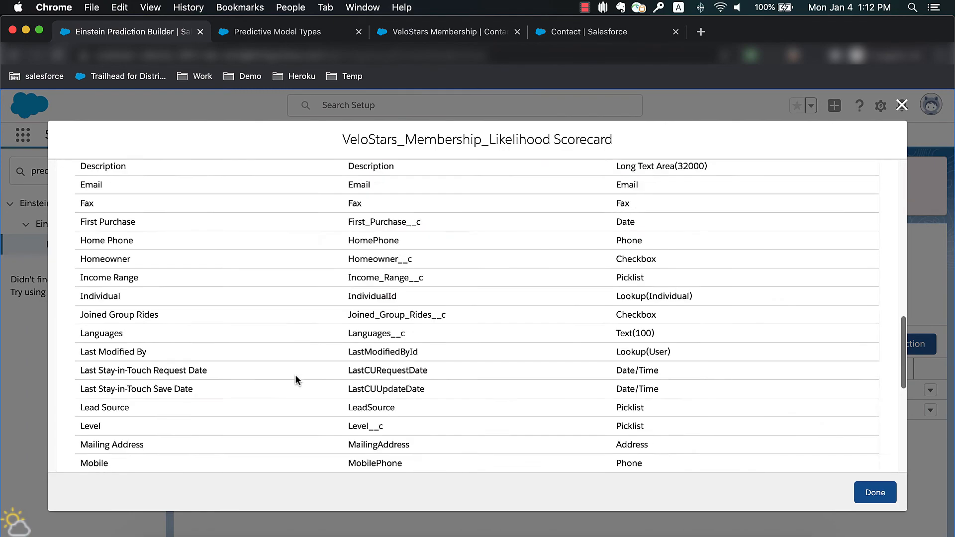
{"action": "scroll", "coordinate": [296, 376], "scroll_direction": "up", "scroll_amount": 12}
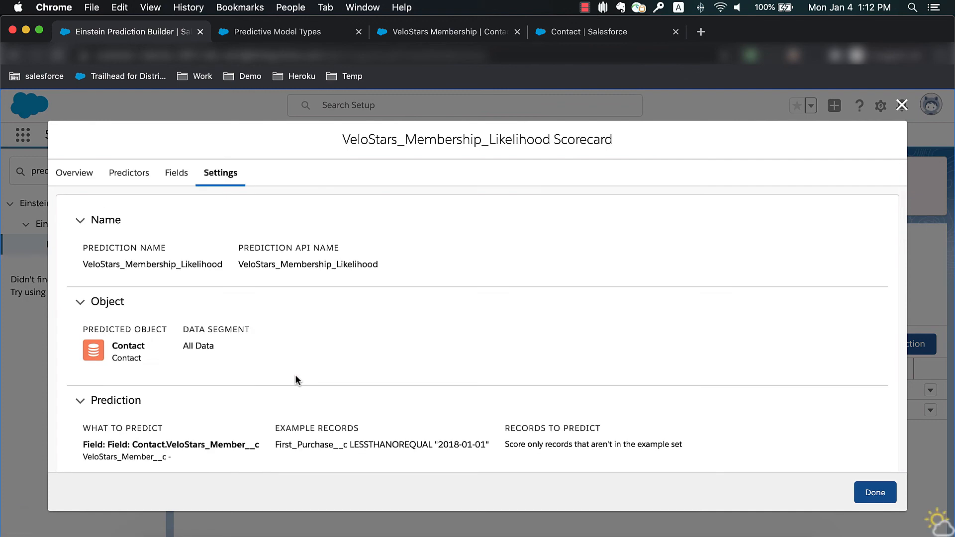
{"action": "left_click", "coordinate": [865, 491]}
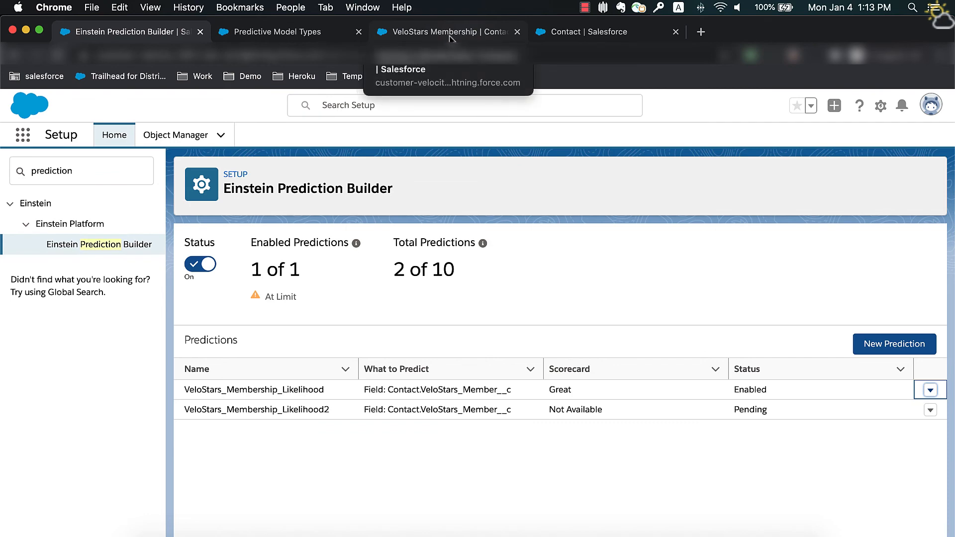
Show the VeloStars Membership contact list and compare the Membership Likelihood scores from the highest-ranked contacts down to the low-scoring ones.
{"action": "left_click", "coordinate": [403, 33]}
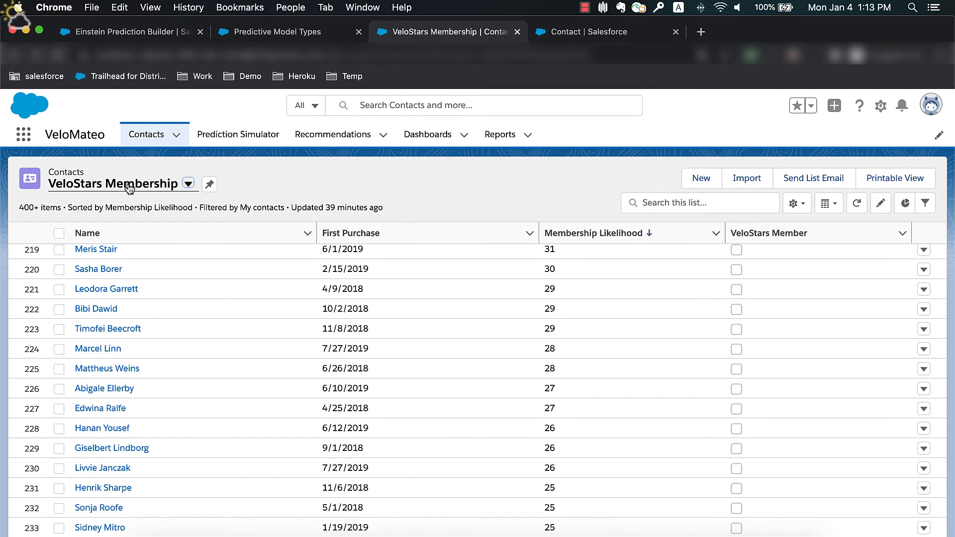
{"action": "scroll", "coordinate": [622, 330], "scroll_direction": "up", "scroll_amount": 20}
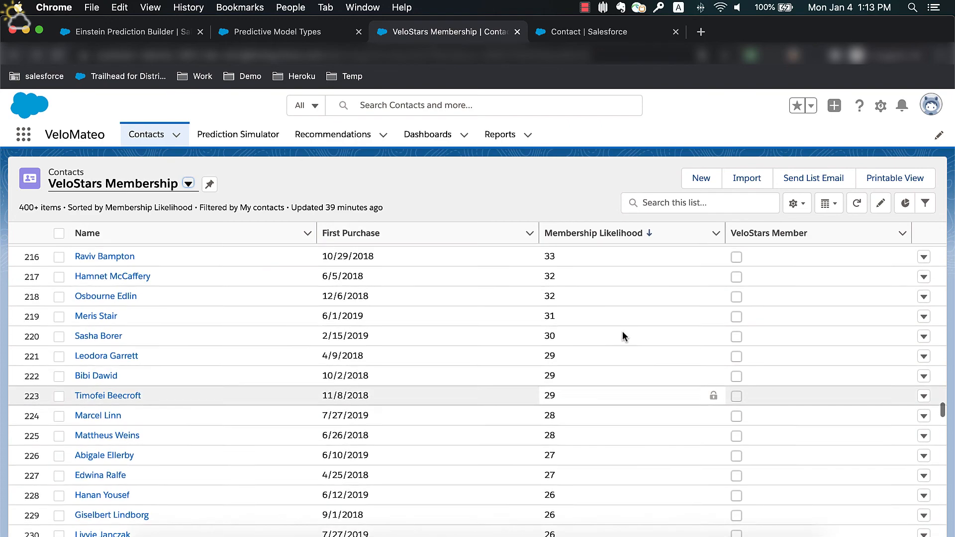
{"action": "scroll", "coordinate": [622, 331], "scroll_direction": "up", "scroll_amount": 20}
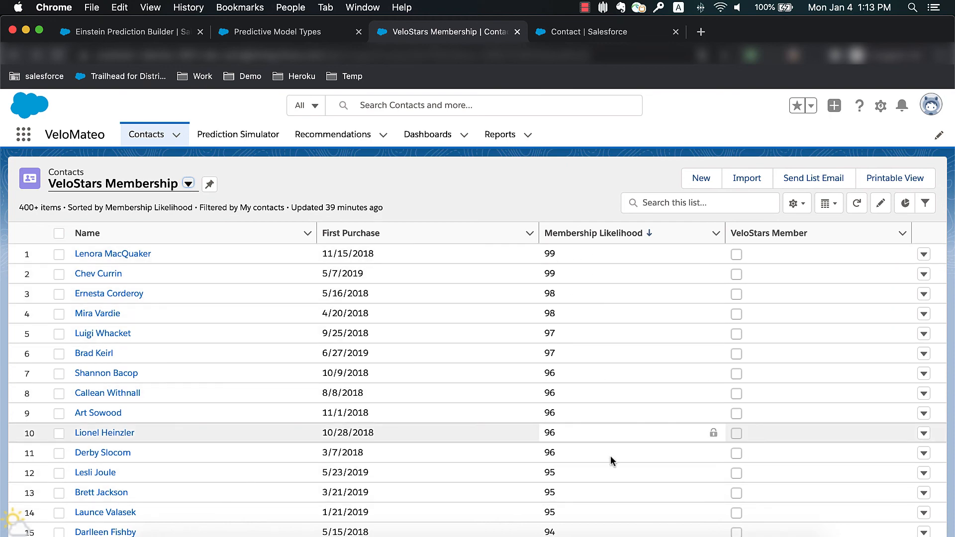
{"action": "scroll", "coordinate": [610, 456], "scroll_direction": "down", "scroll_amount": 5}
{"action": "scroll", "coordinate": [610, 455], "scroll_direction": "down", "scroll_amount": 20}
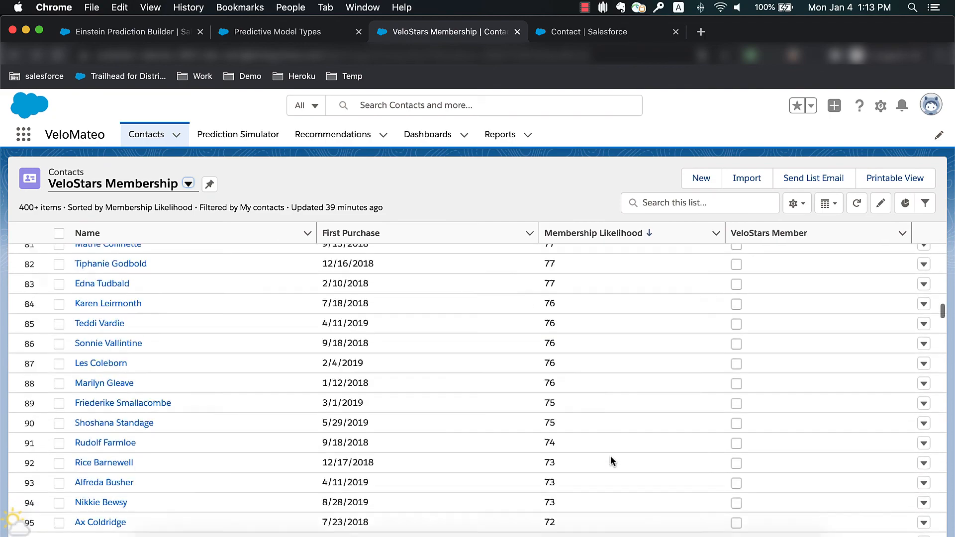
{"action": "scroll", "coordinate": [610, 456], "scroll_direction": "down", "scroll_amount": 20}
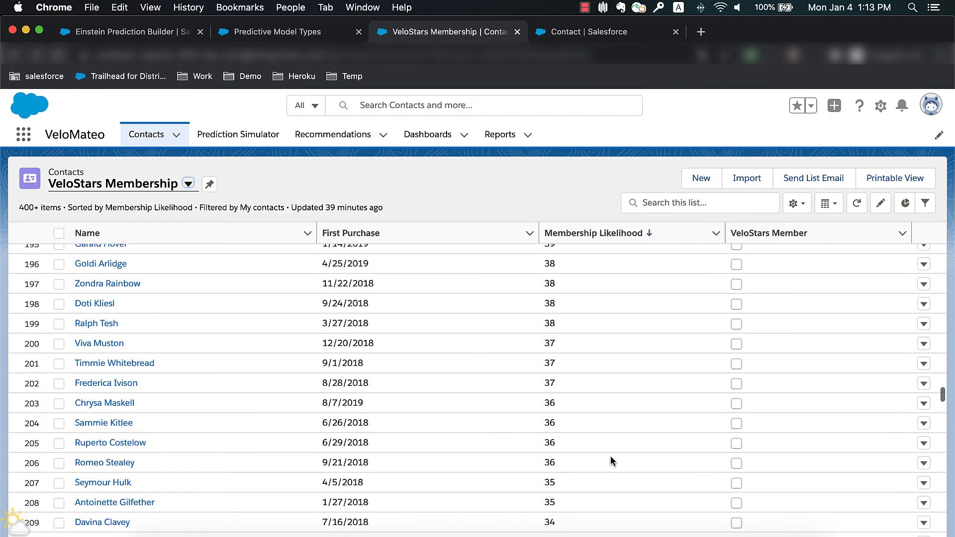
{"action": "scroll", "coordinate": [610, 455], "scroll_direction": "down", "scroll_amount": 15}
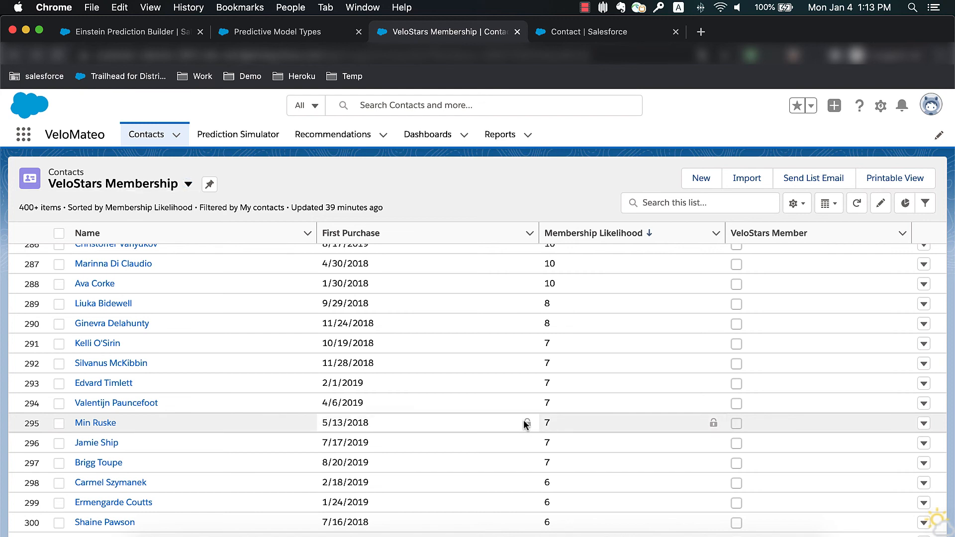
Open the contact record in row 295 of the list and check its Membership Likelihood and VeloStars Member fields in the details.
{"action": "left_click", "coordinate": [597, 423]}
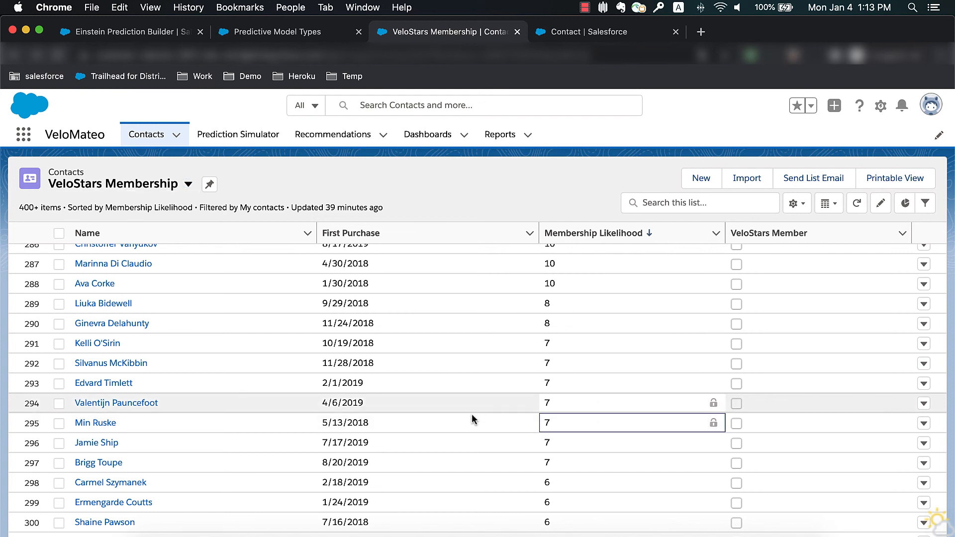
{"action": "left_click", "coordinate": [100, 424]}
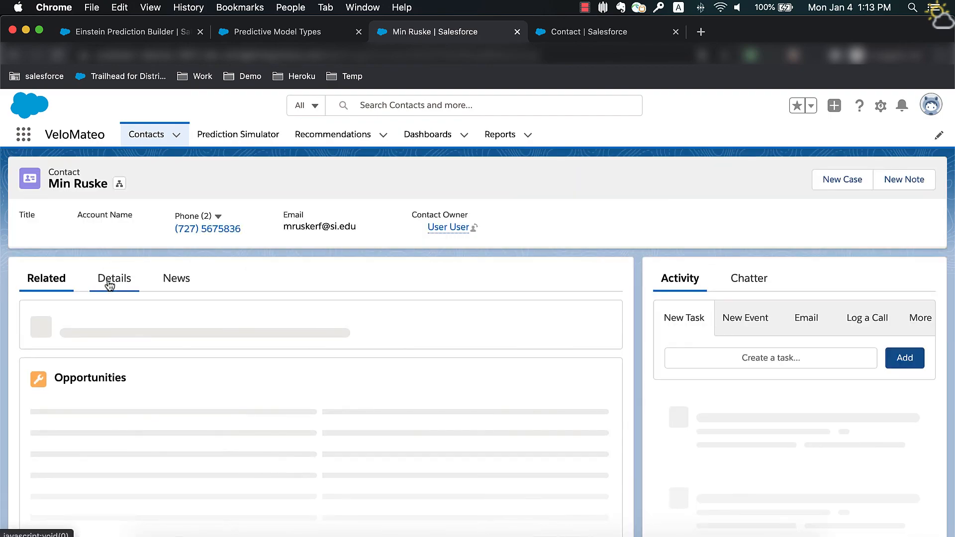
{"action": "left_click", "coordinate": [109, 278]}
{"action": "scroll", "coordinate": [415, 411], "scroll_direction": "down", "scroll_amount": 5}
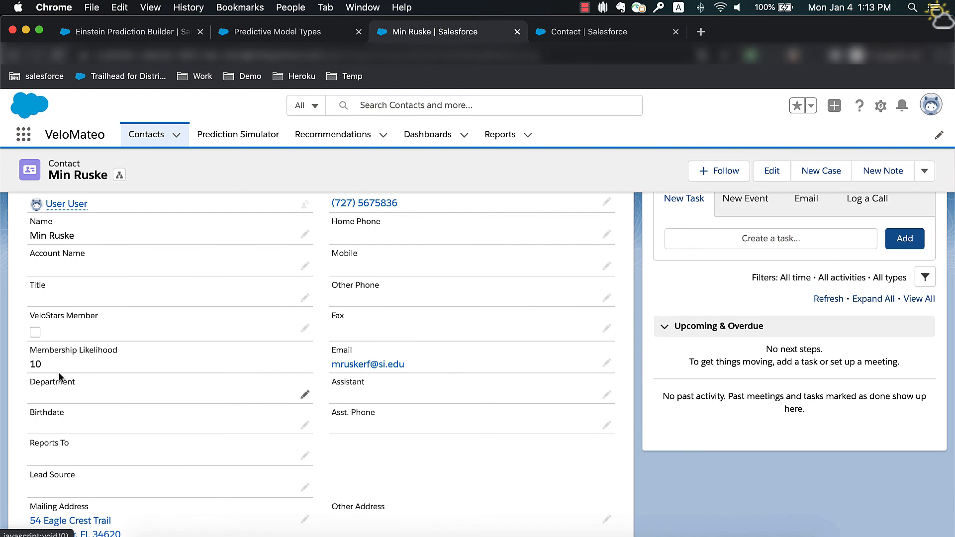
{"action": "scroll", "coordinate": [98, 366], "scroll_direction": "up", "scroll_amount": 5}
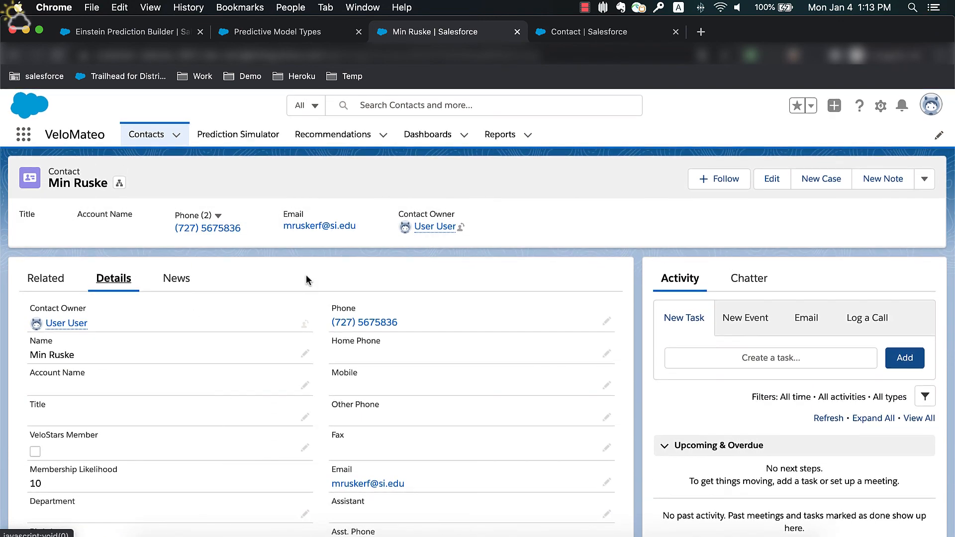